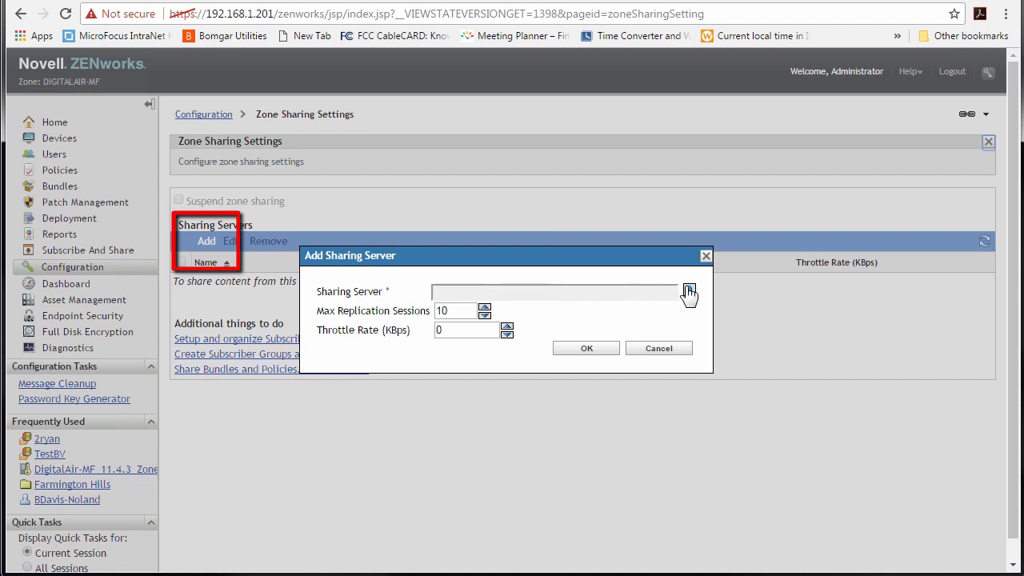
Step: Add the server win-eqmmj5hass9 from /Devices/Servers as a sharing server, with 10 replication sessions and throttle rate 0
left_click(689, 289)
left_click(482, 318)
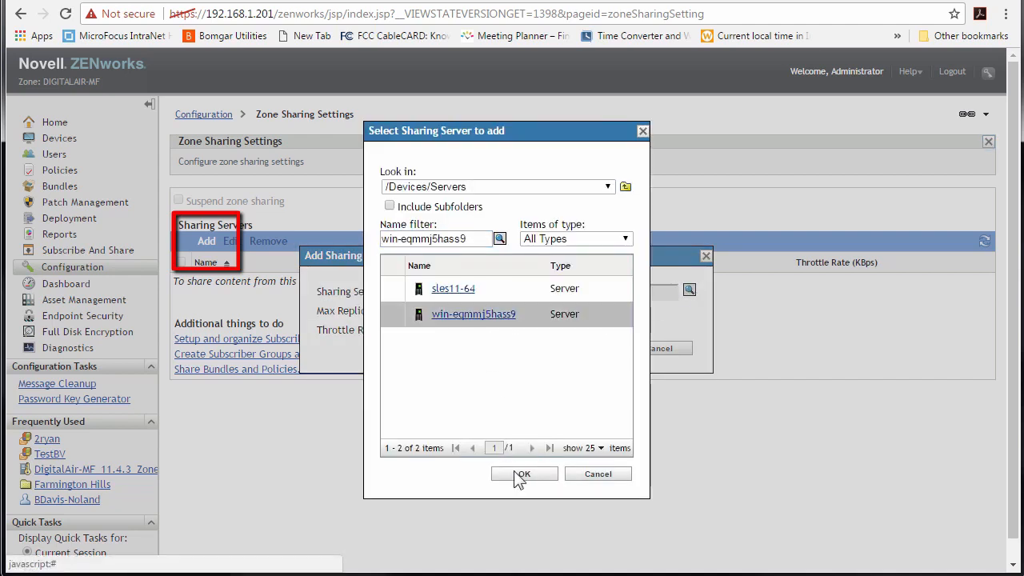
left_click(527, 473)
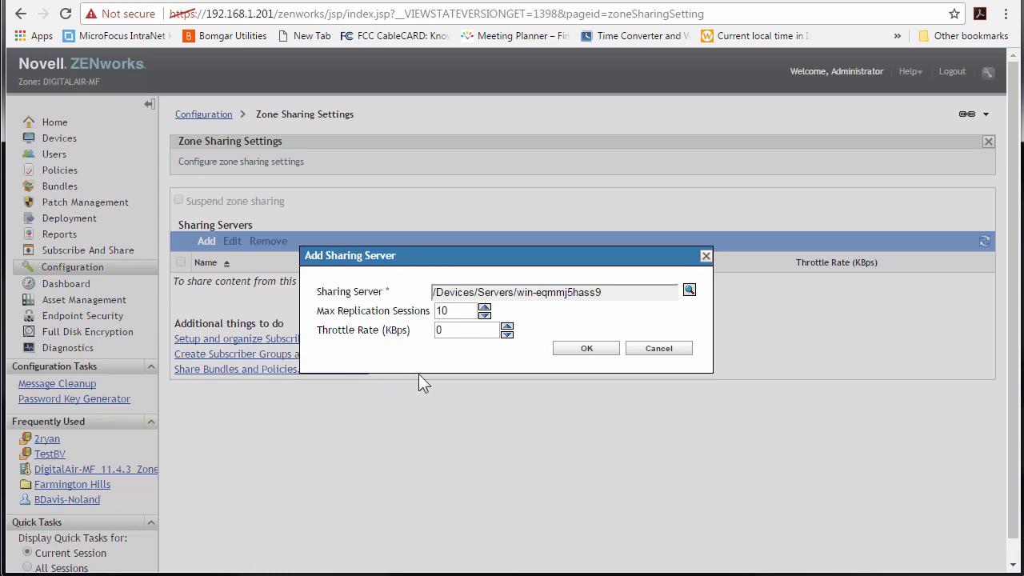
left_click(583, 348)
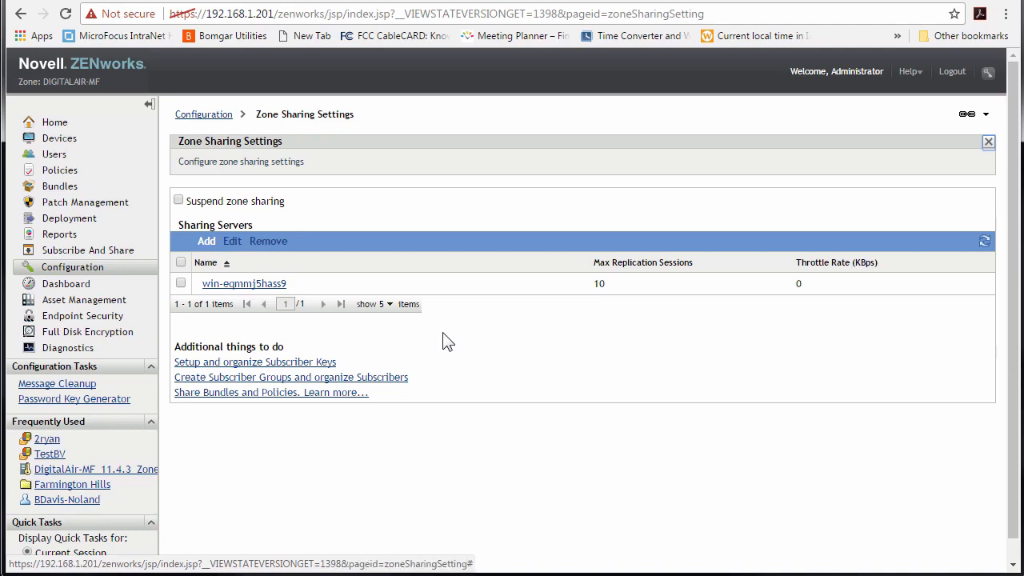
Step: Create a subscriber key named 11.4.3_DigitalAir-MF_Zone in /Subscriber Keys with unlimited use allowed
left_click(218, 364)
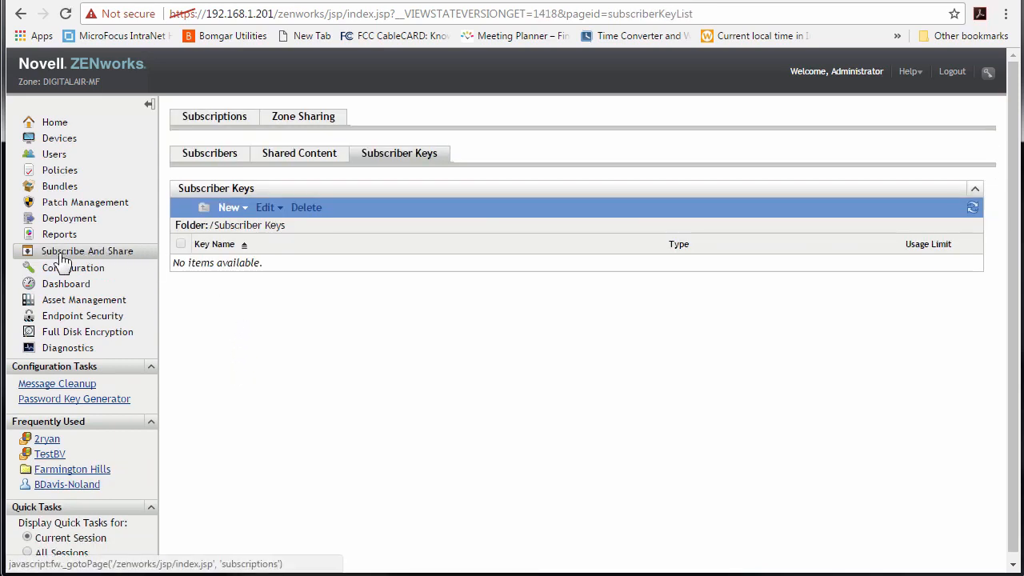
left_click(240, 210)
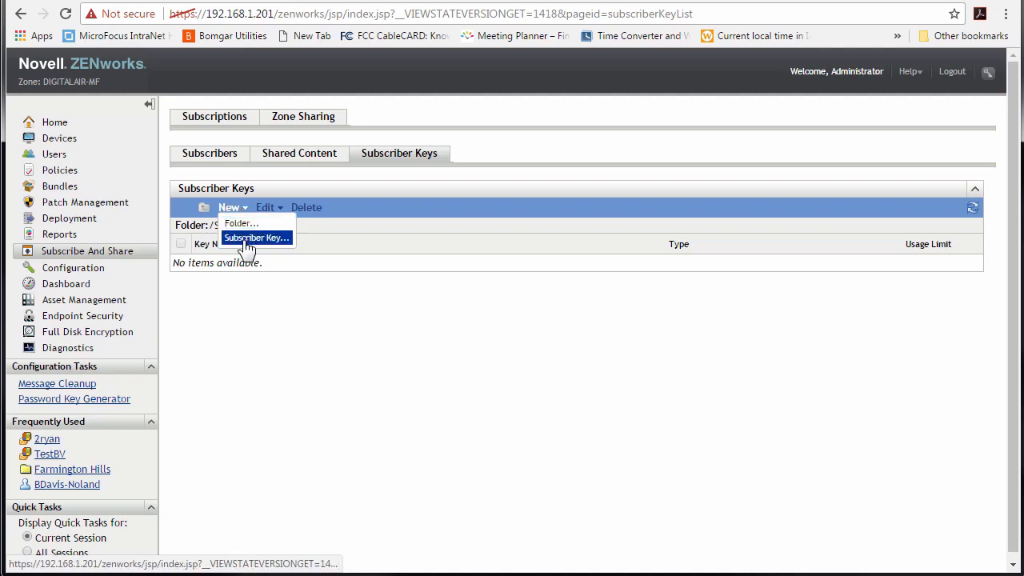
left_click(255, 239)
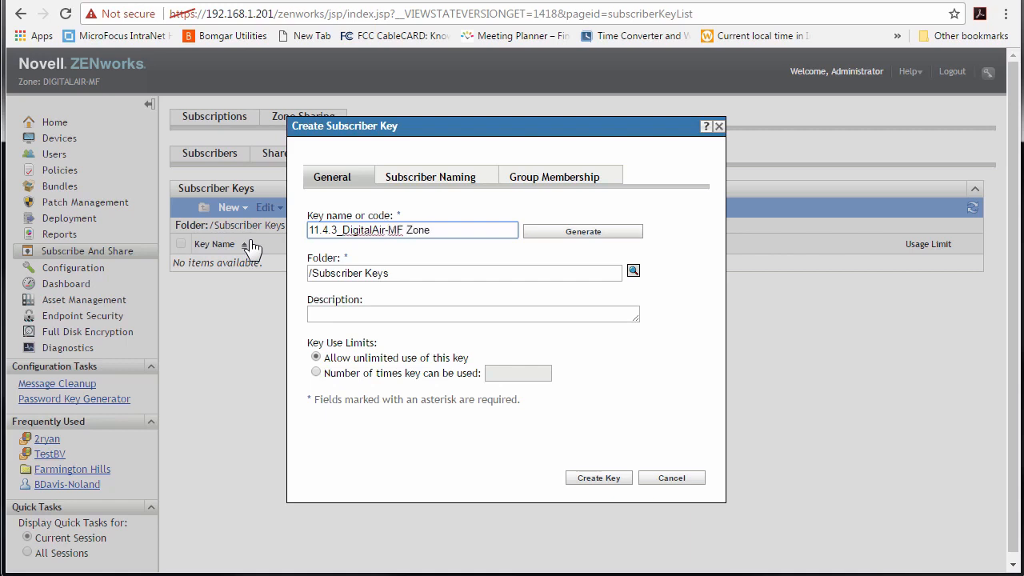
left_click(597, 482)
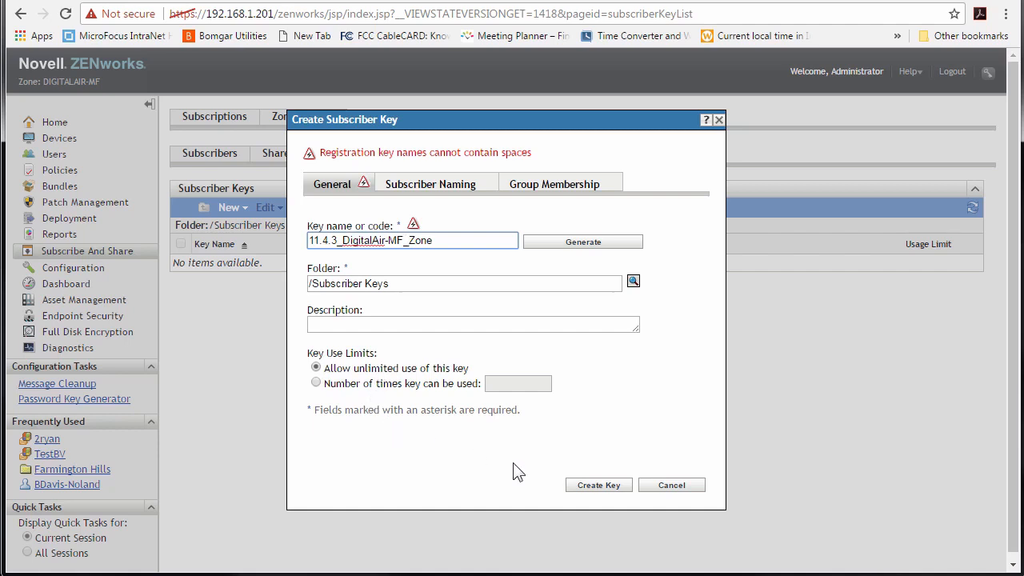
left_click(596, 485)
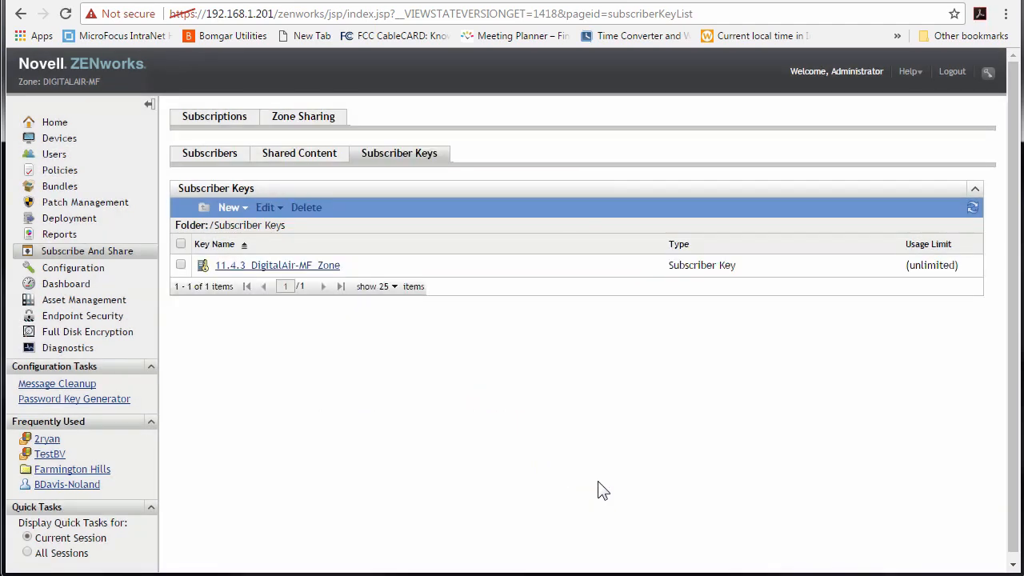
Step: Create a subscriber group named 2017 Sharing Group in the /Subscribers folder
left_click(246, 209)
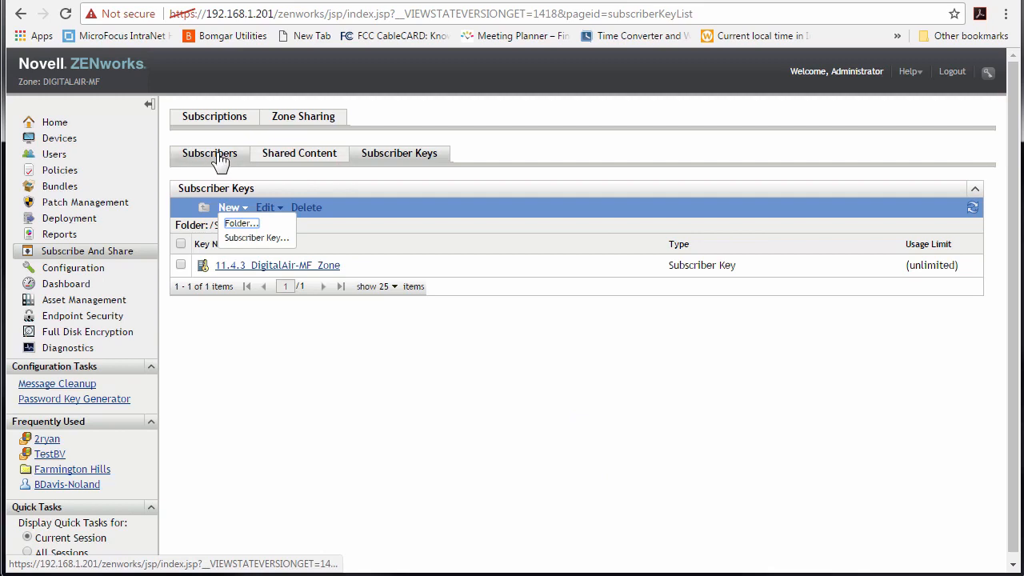
left_click(216, 157)
left_click(245, 209)
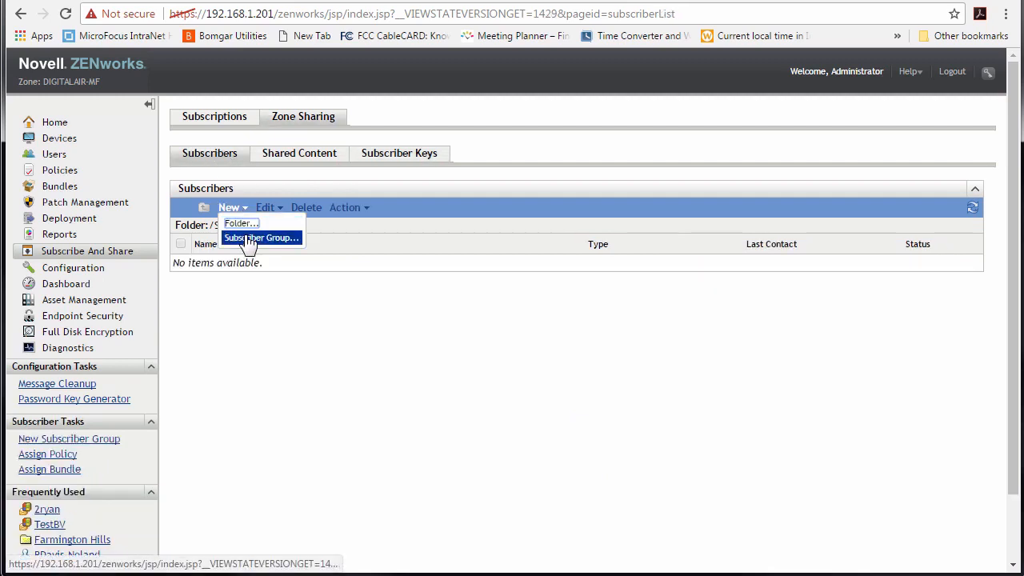
left_click(254, 236)
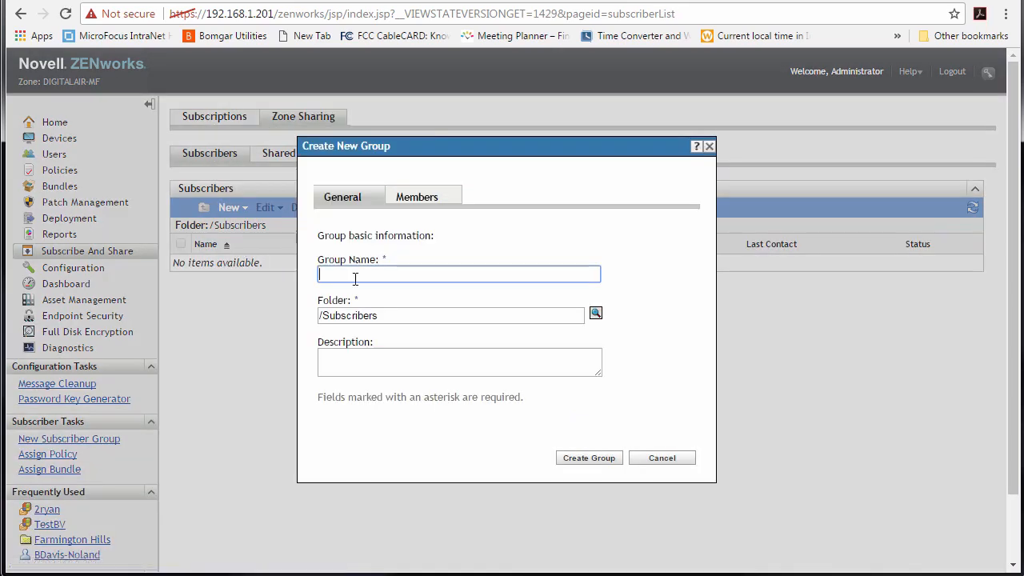
type("2017 Sharing Group")
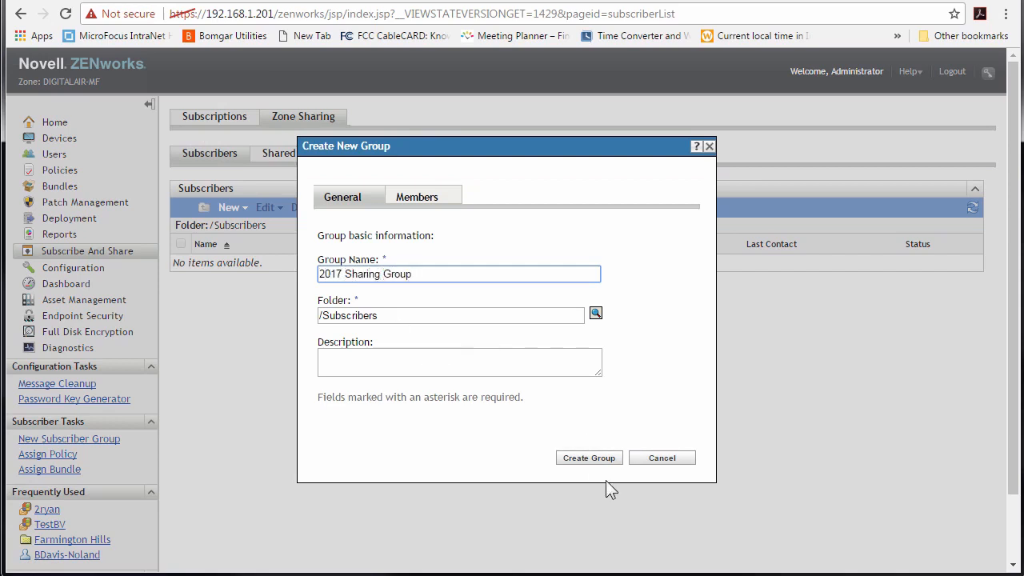
left_click(589, 457)
Step: Assign the bundles CMD-Elevated, GPResults, GPUpdate and Taskmanager from /Bundles/Administration/Microsoft to the 2017 Sharing Group
left_click(264, 272)
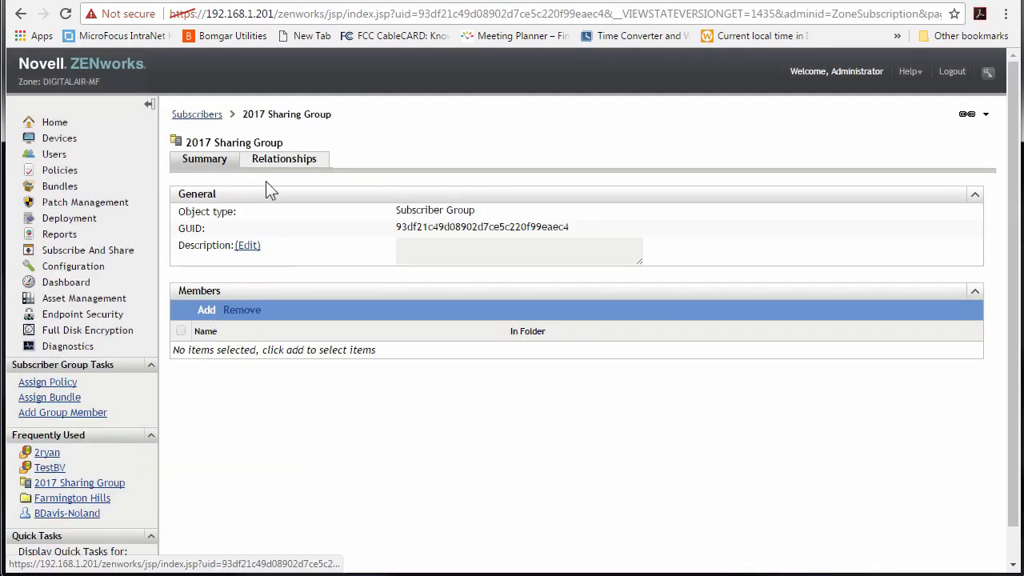
left_click(280, 163)
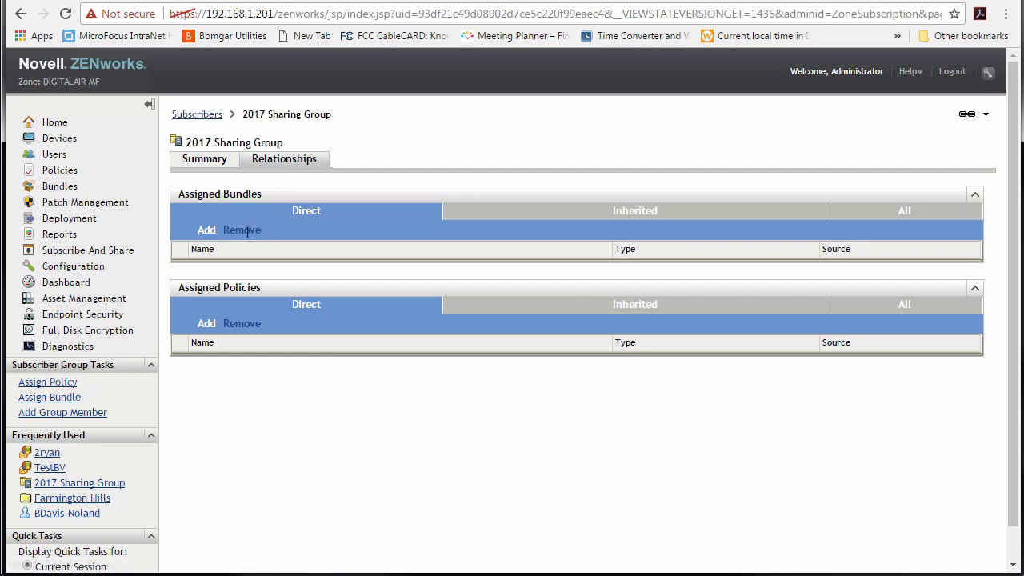
left_click(210, 231)
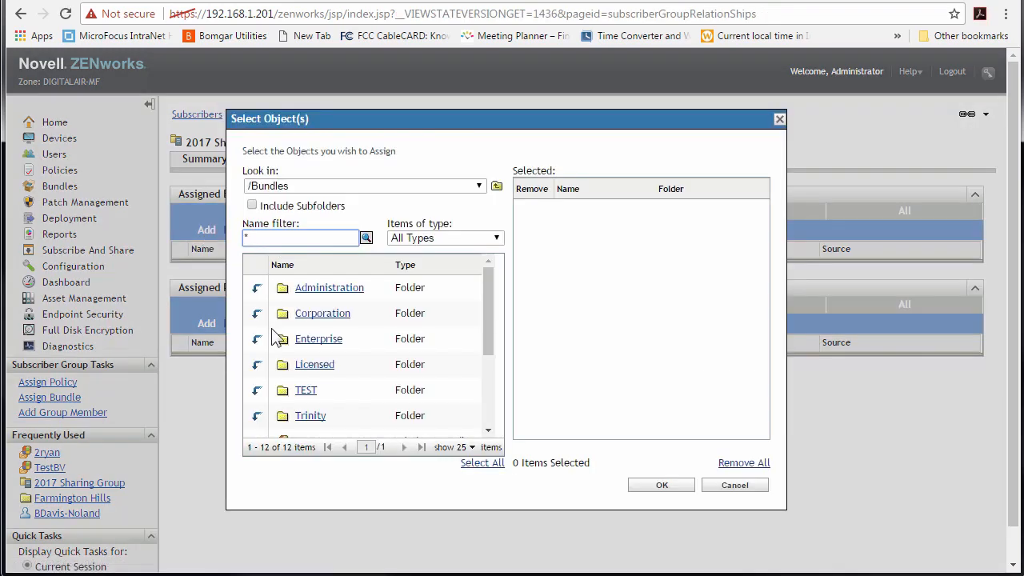
left_click(257, 291)
left_click(259, 291)
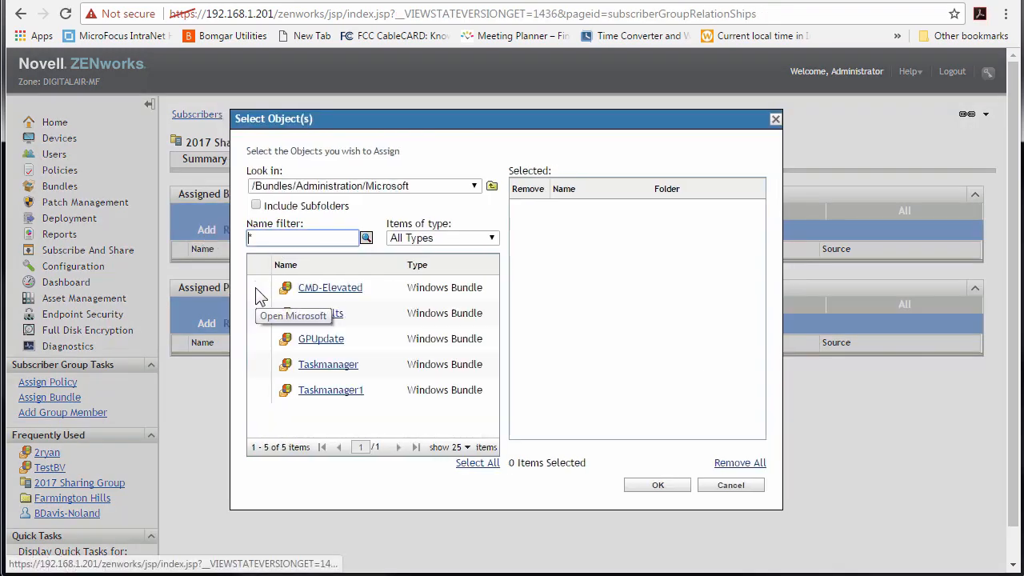
left_click(319, 291)
left_click(317, 314)
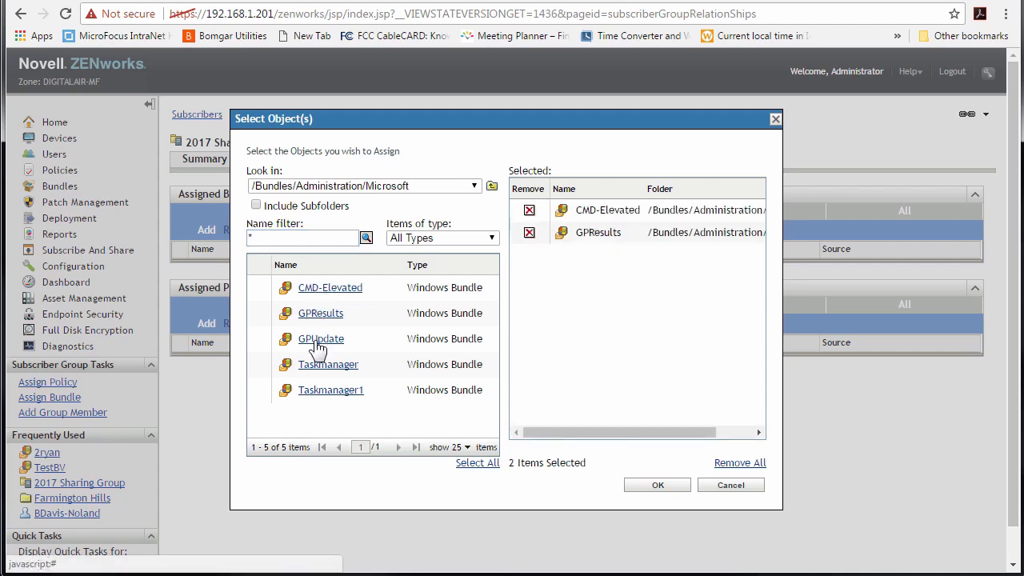
left_click(319, 339)
left_click(324, 365)
left_click(658, 485)
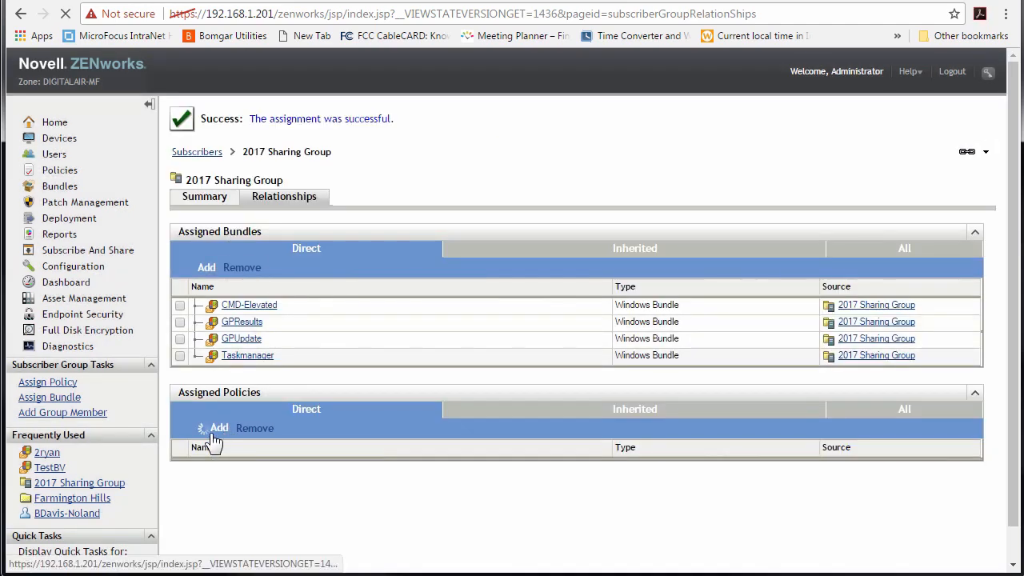
Step: Assign the DLUTest Rights policy from the ZCCAdmin2 folder under /Policies/TEST to the 2017 Sharing Group
left_click(207, 428)
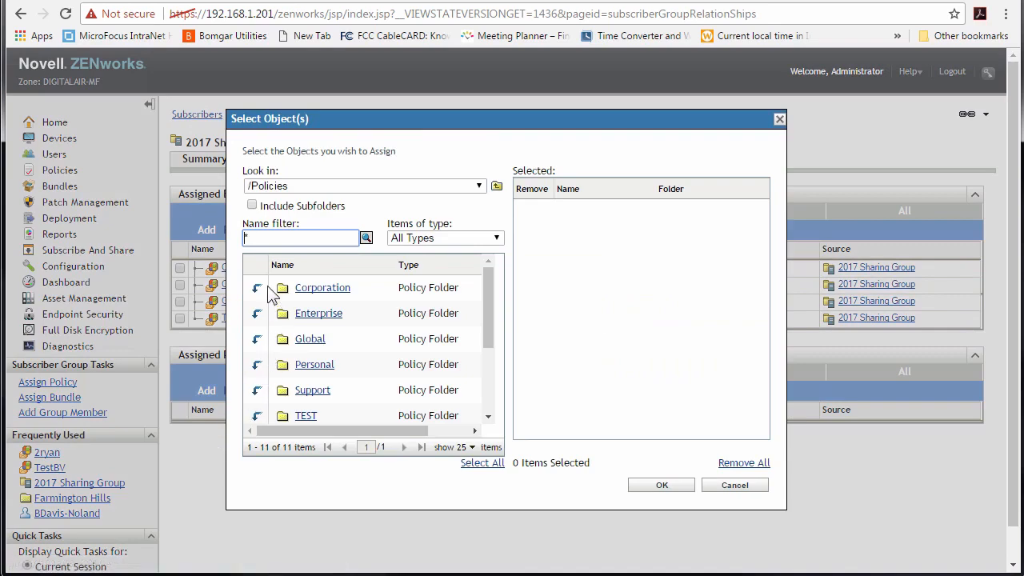
left_click(257, 416)
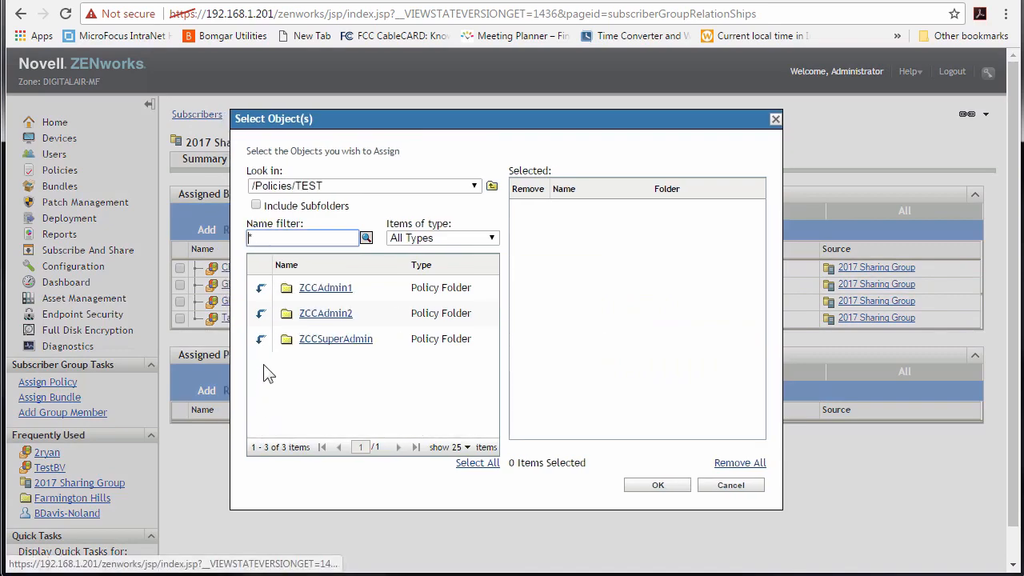
left_click(260, 313)
left_click(316, 290)
left_click(657, 484)
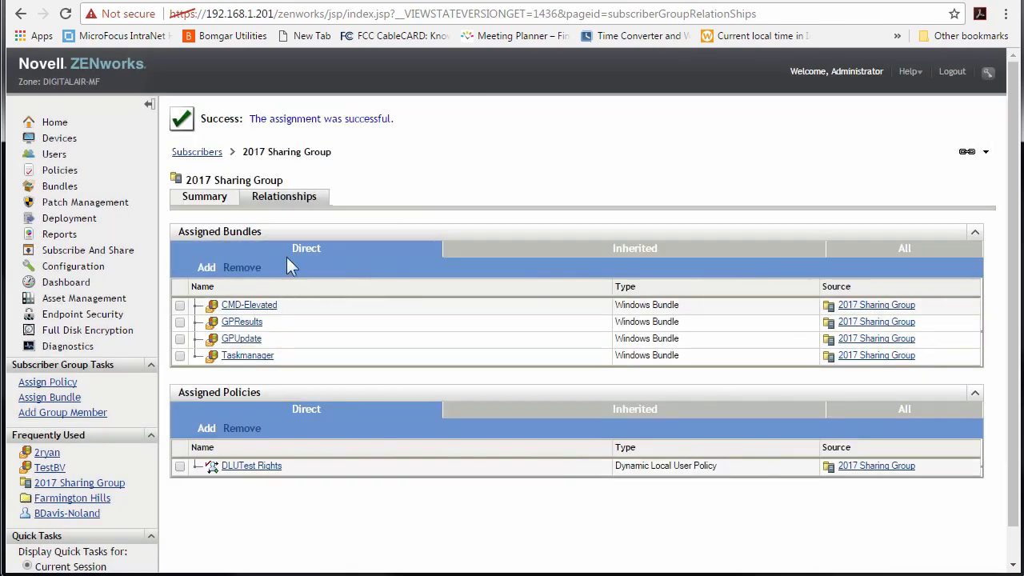
left_click(218, 198)
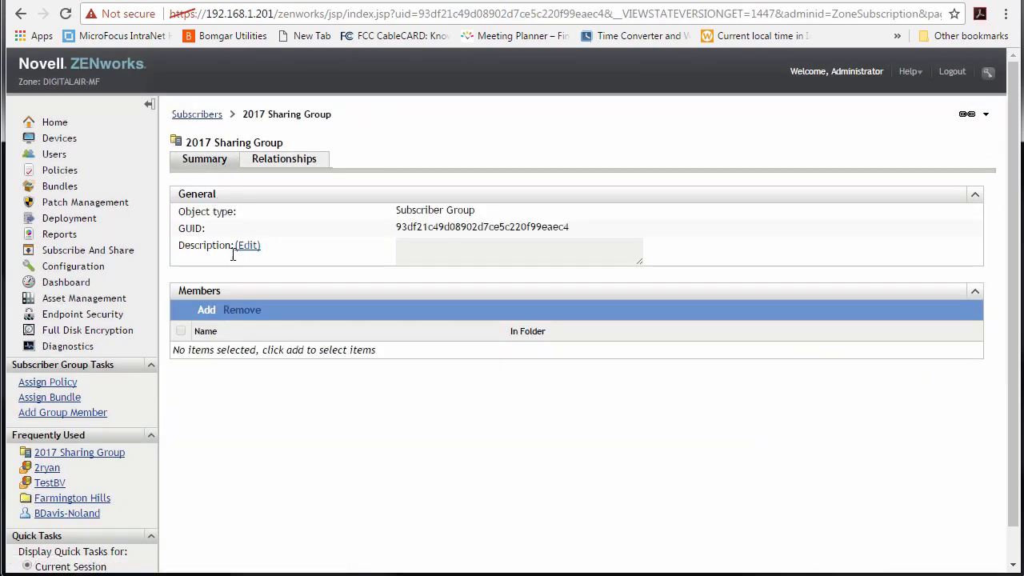
left_click(206, 310)
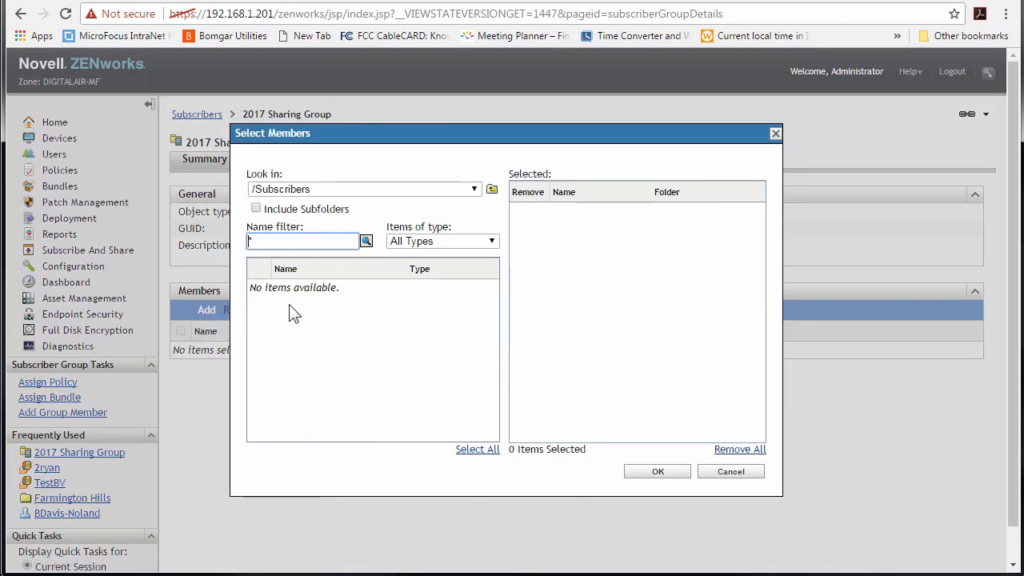
left_click(730, 471)
Step: Add the 2017 Sharing Group to the group membership of the 11.4.3_DigitalAir-MF_Zone subscriber key and apply the change
left_click(198, 115)
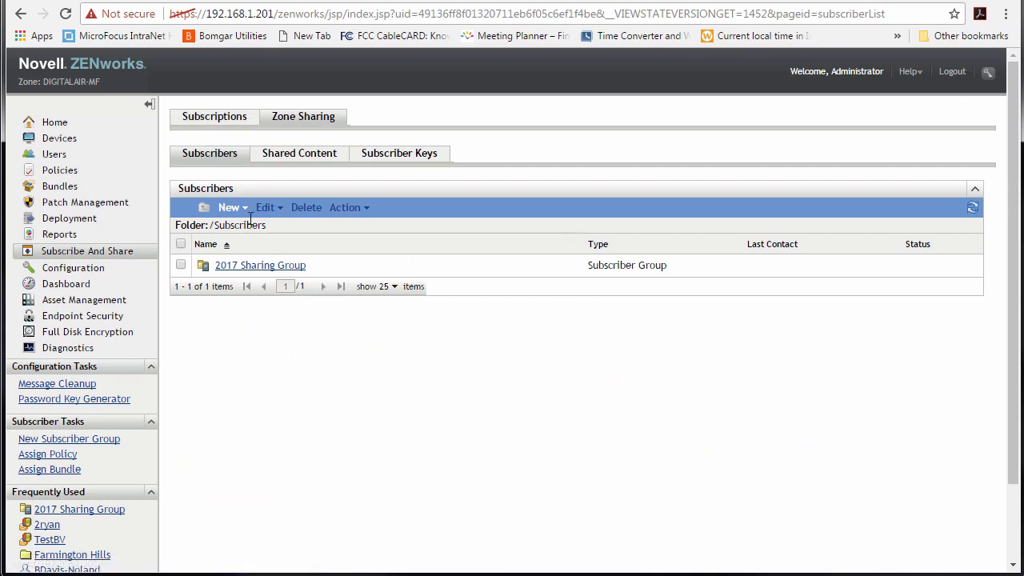
left_click(386, 158)
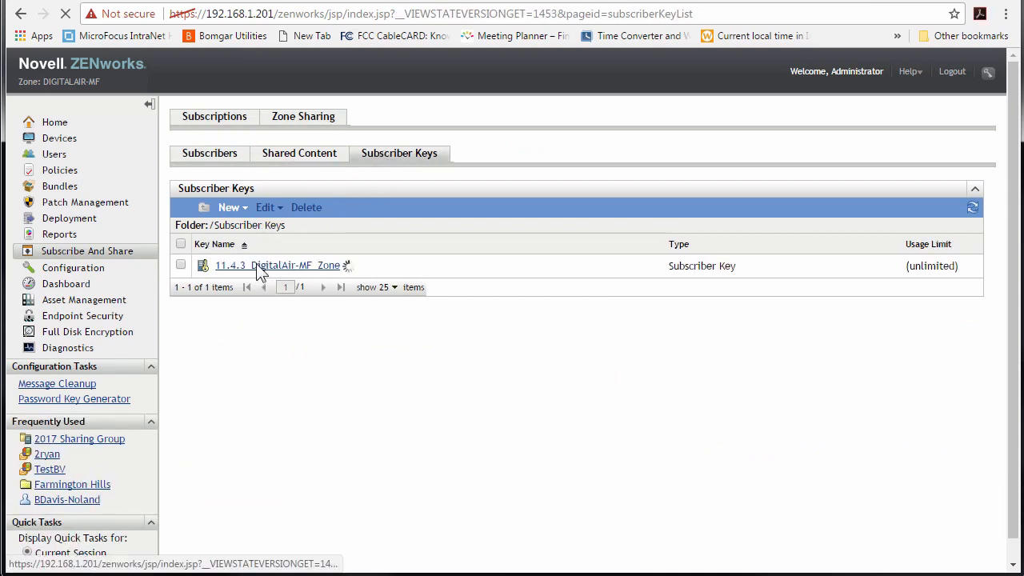
left_click(293, 265)
scroll(359, 414, "down", 1)
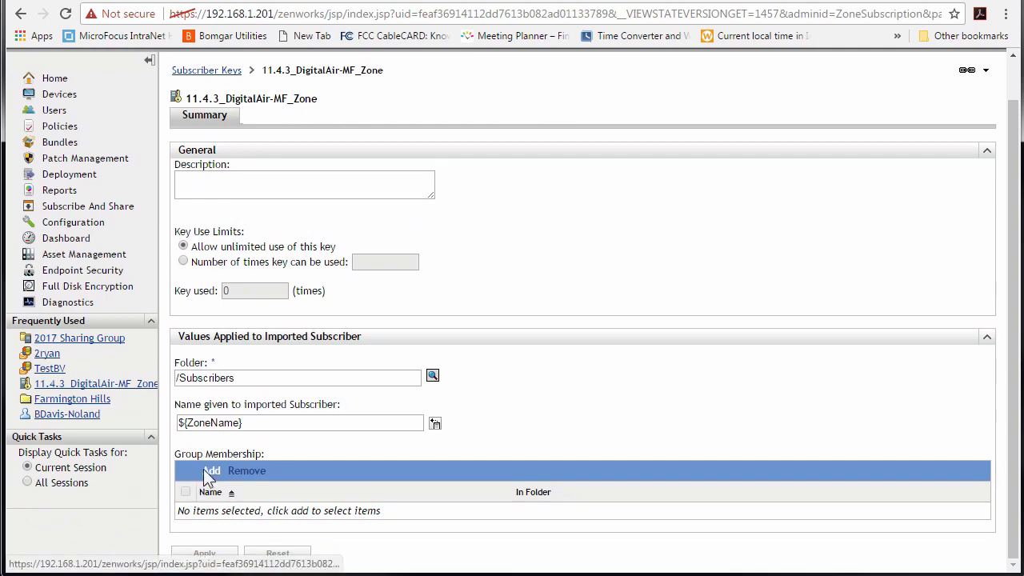
left_click(205, 469)
left_click(322, 244)
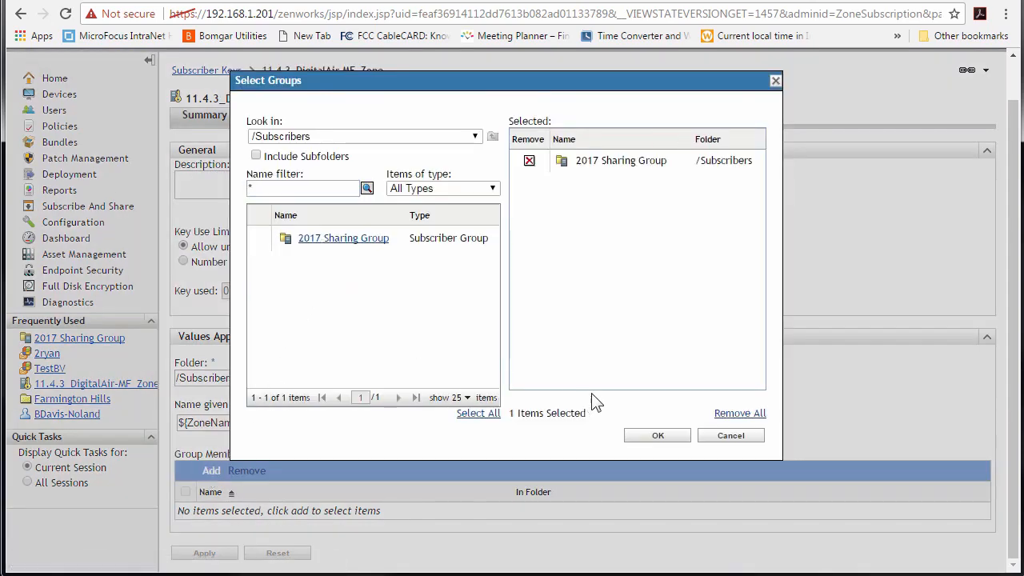
left_click(656, 437)
scroll(537, 390, "down", 1)
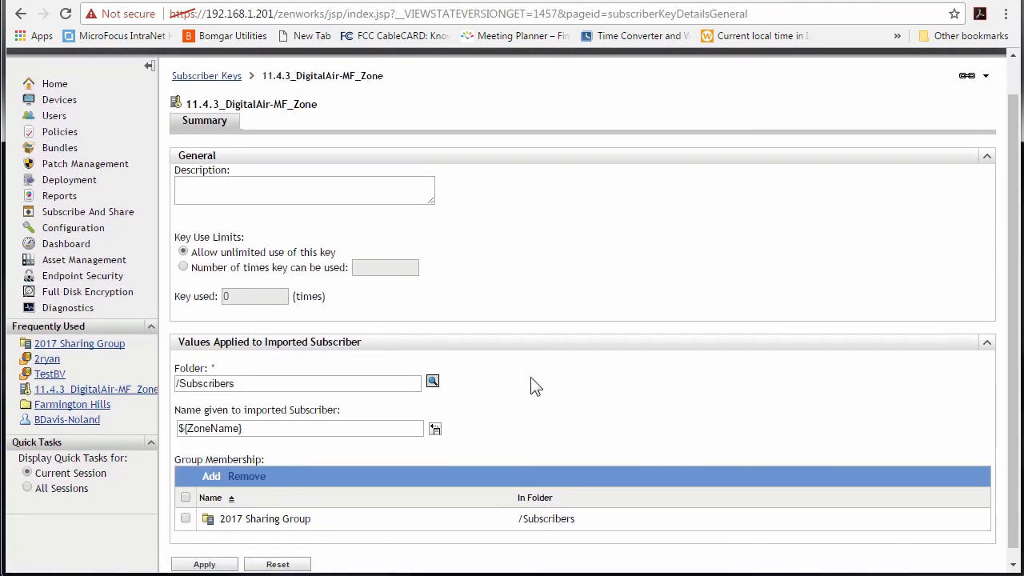
left_click(216, 557)
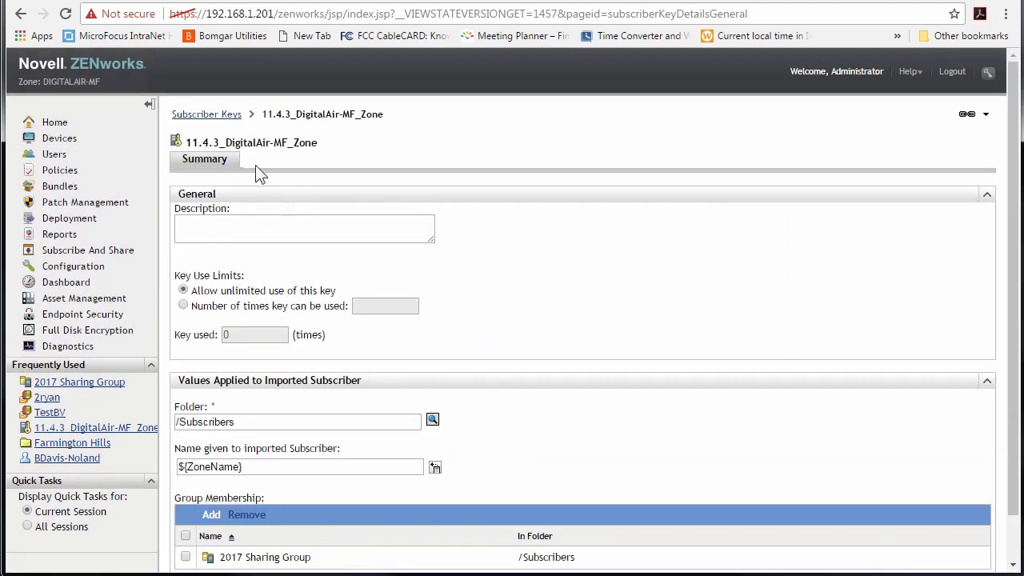
left_click(209, 114)
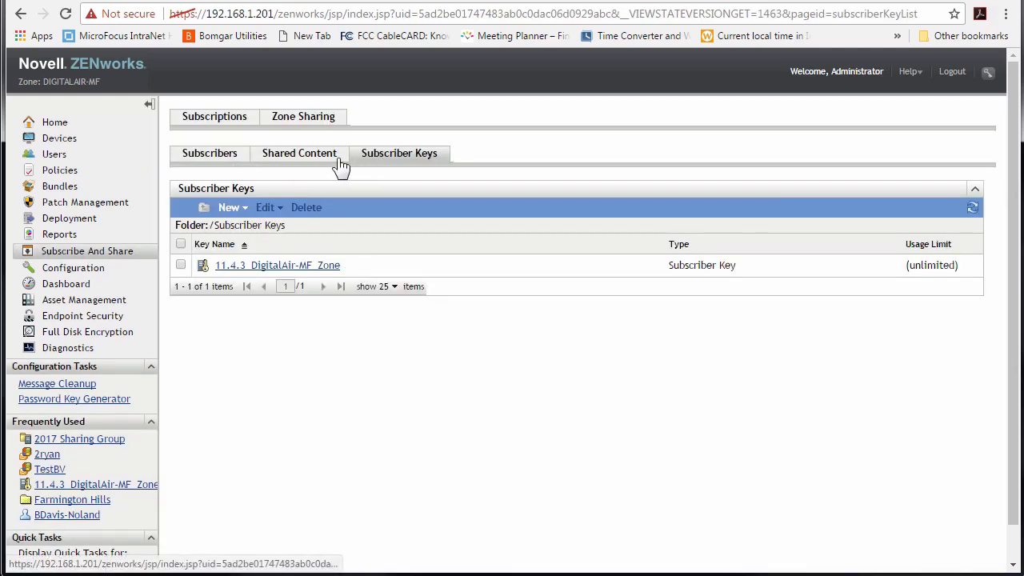
left_click(210, 165)
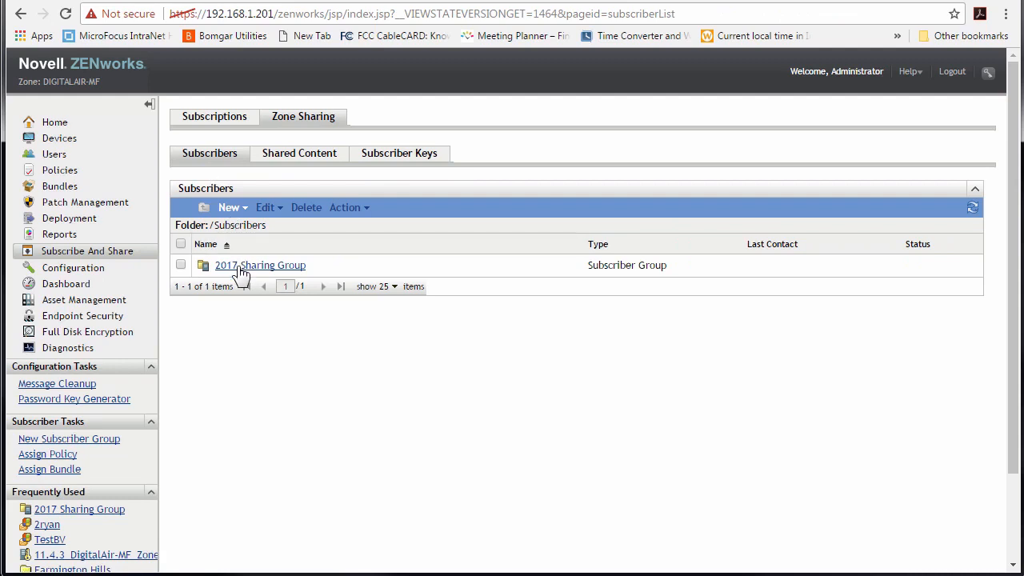
left_click(240, 208)
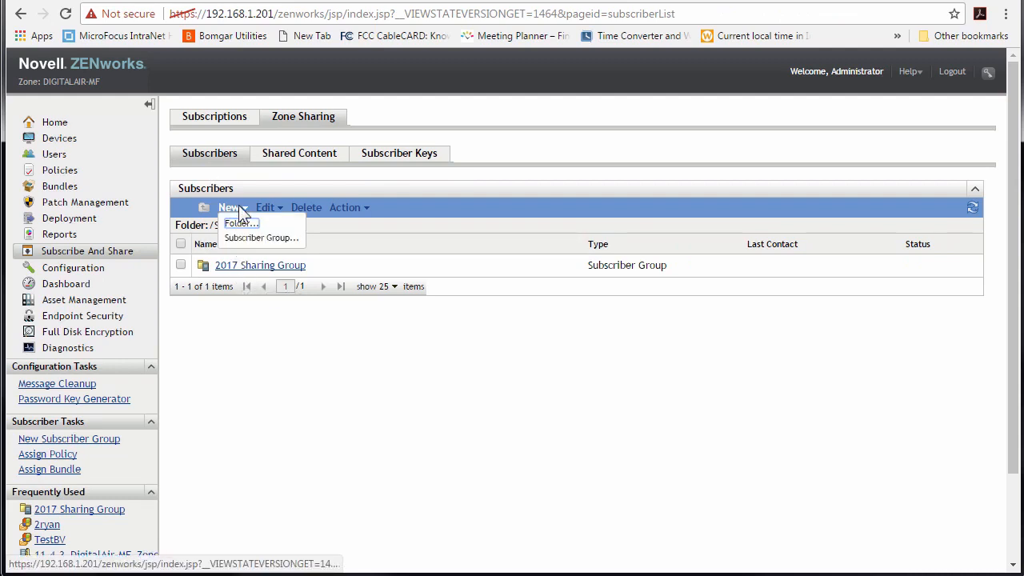
left_click(389, 329)
left_click(406, 160)
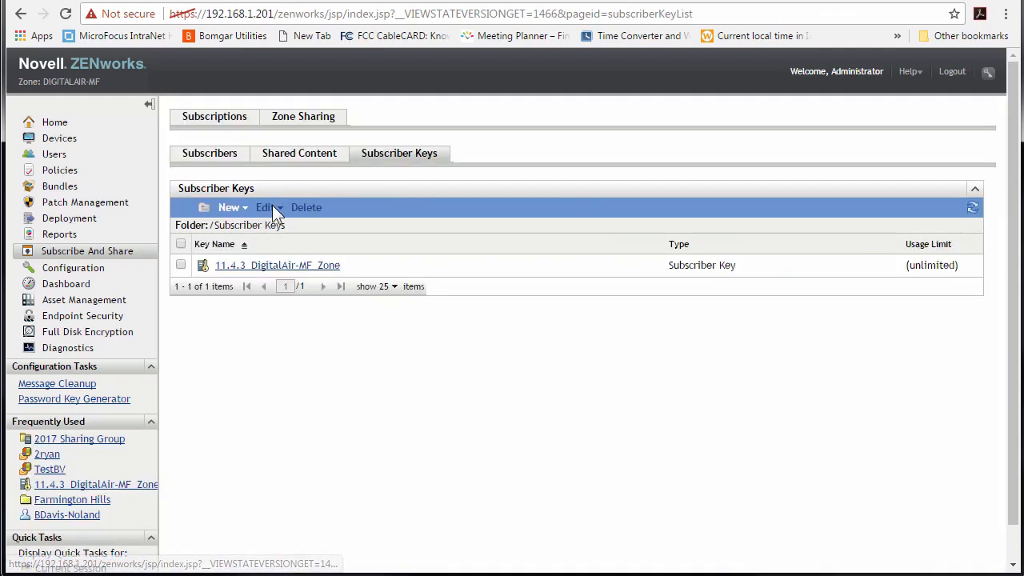
left_click(232, 208)
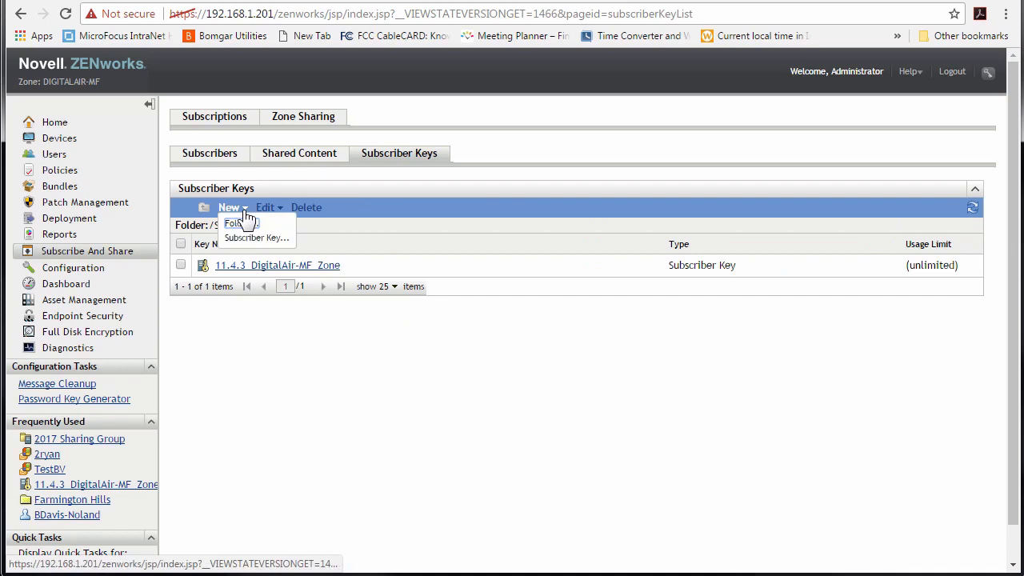
Step: Review the bundles and policy assigned to the 2017 Sharing Group and the group membership of the 11.4.3_DigitalAir-MF_Zone subscriber key
left_click(220, 155)
left_click(264, 272)
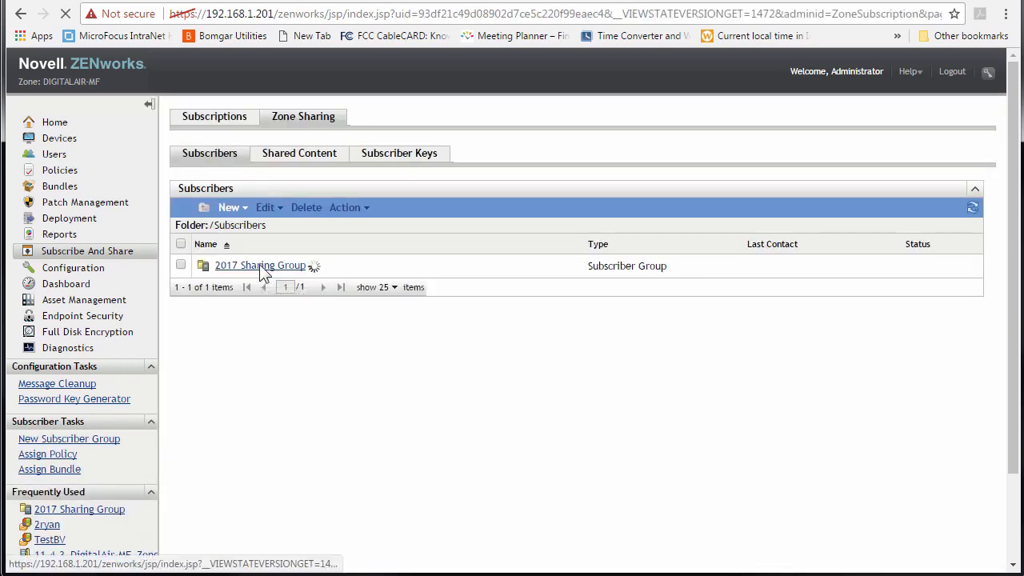
left_click(284, 164)
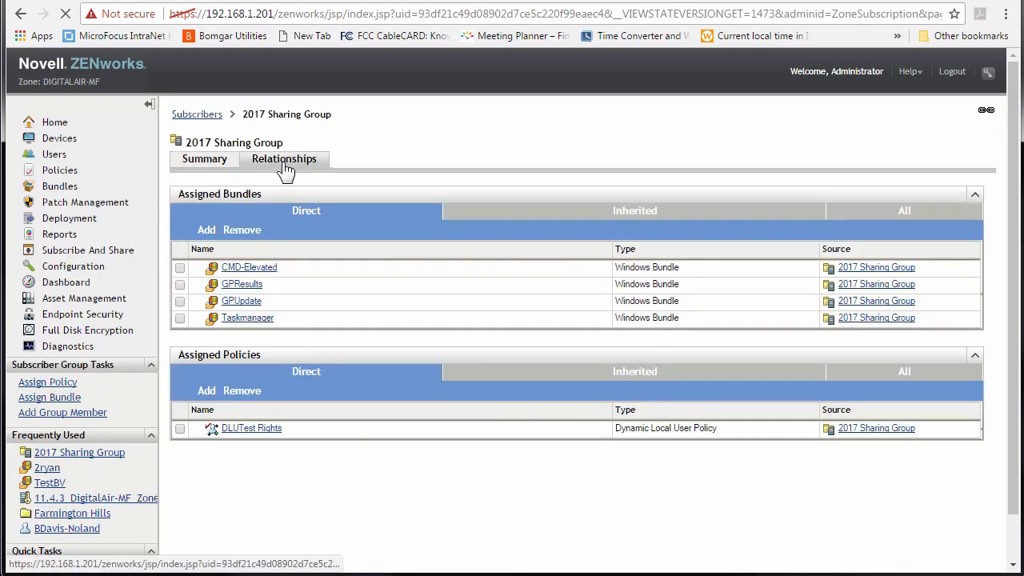
left_click(196, 117)
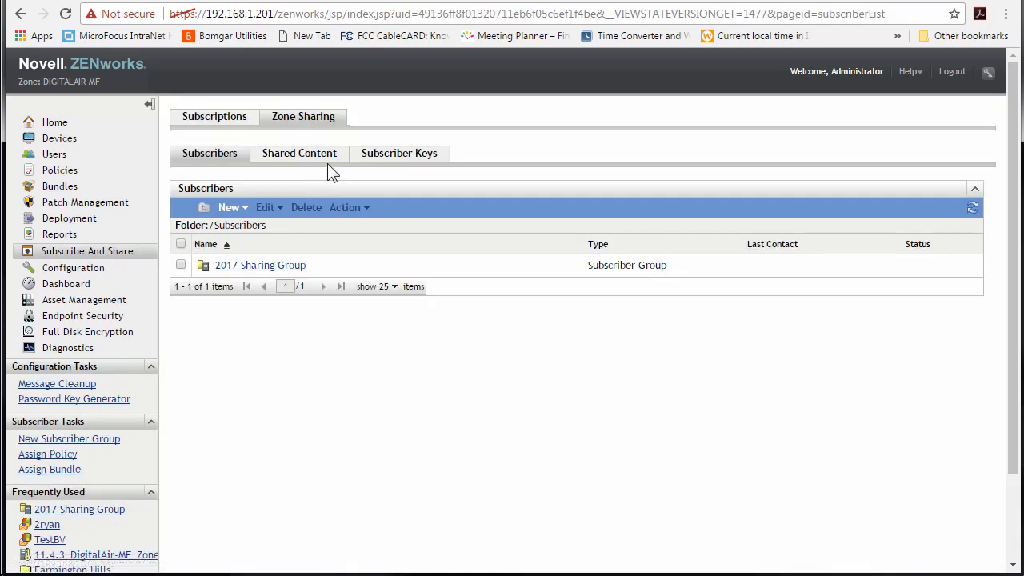
left_click(366, 159)
left_click(253, 267)
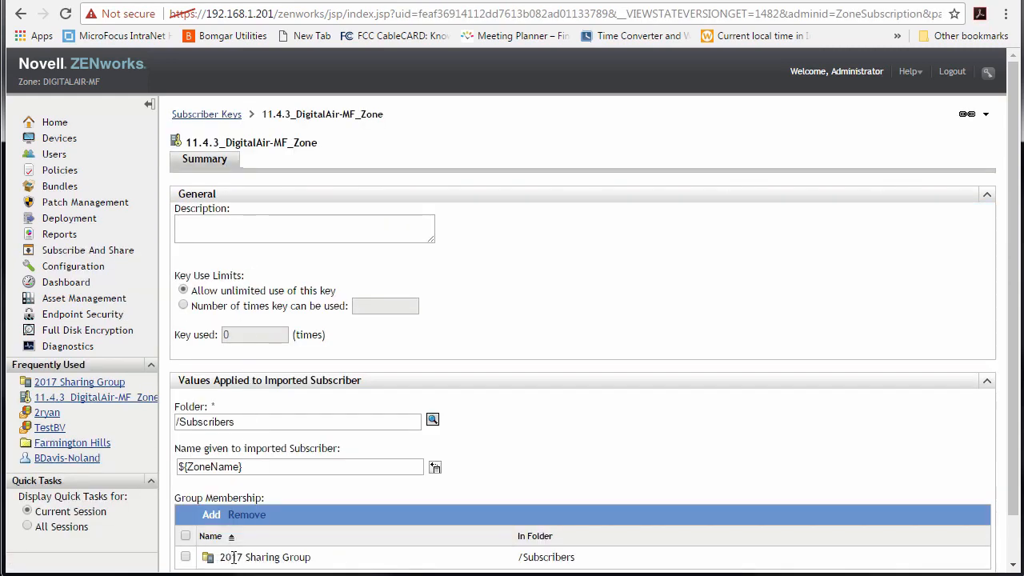
left_click_drag(312, 557, 209, 554)
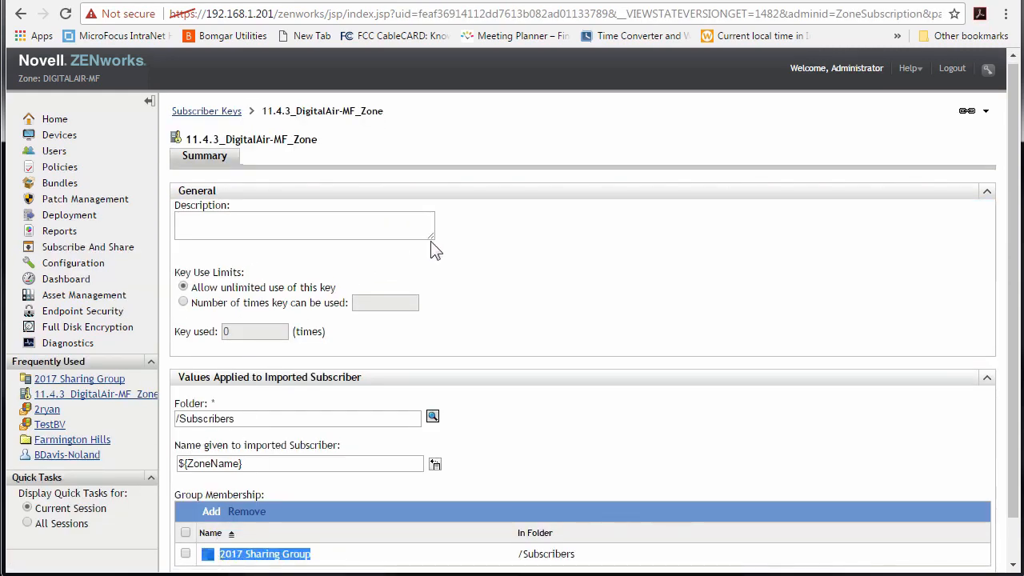
left_click(364, 188)
left_click(210, 112)
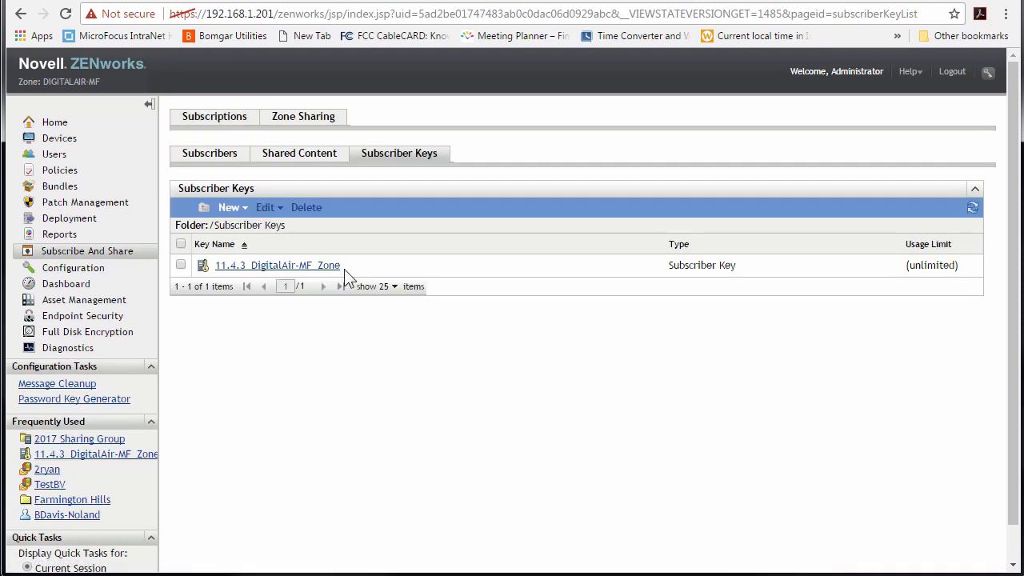
Step: Copy the name of the 11.4.3_DigitalAir-MF_Zone subscriber key from the subscriber key list
left_click_drag(344, 266, 219, 267)
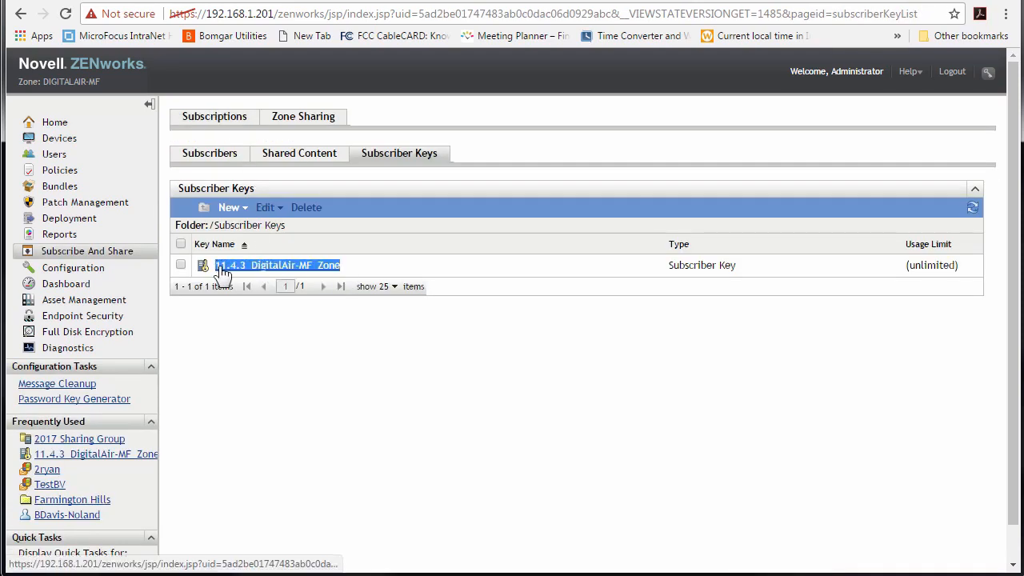
right_click(221, 269)
left_click(268, 389)
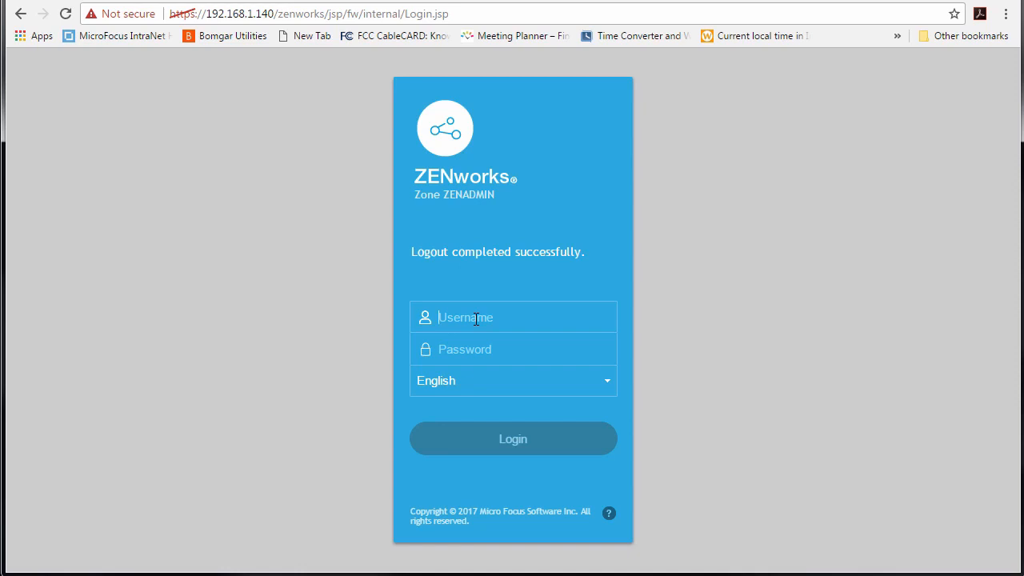
Step: Log in to the ZENADMIN zone at 192.168.1.140 as Administrator with the account password
type("Admini")
key("Down")
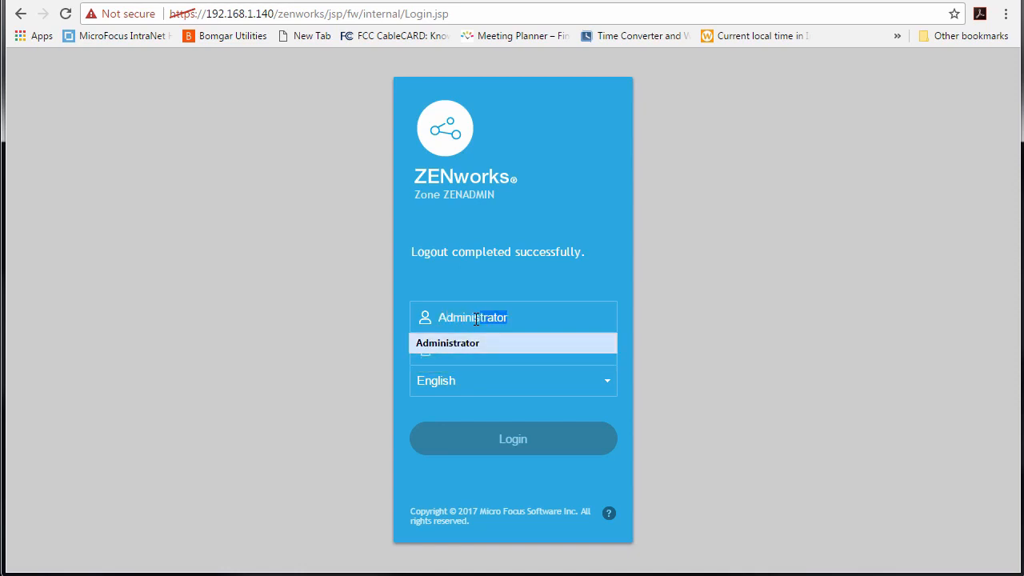
key("Return")
type("**")
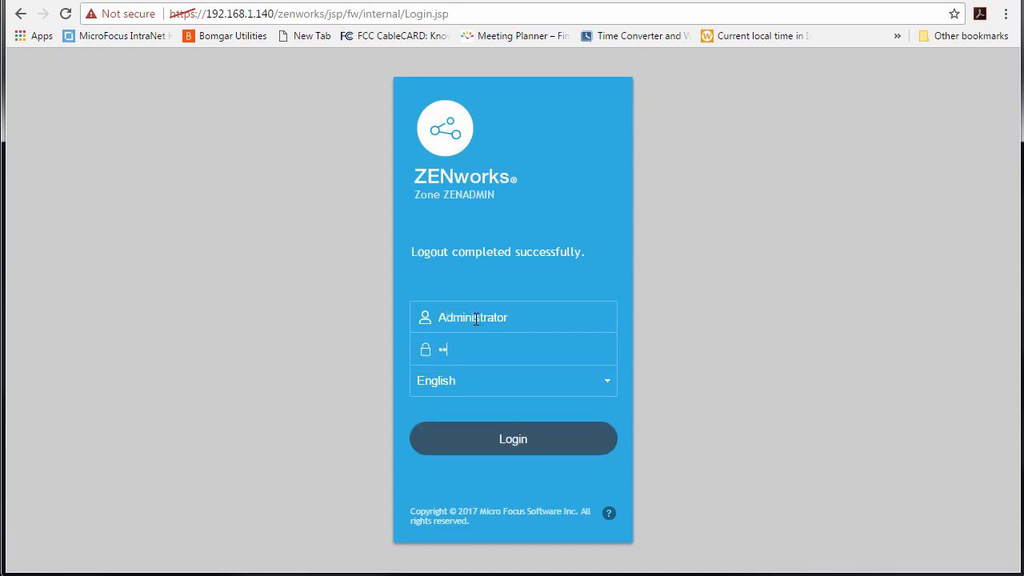
type("****")
key("Return")
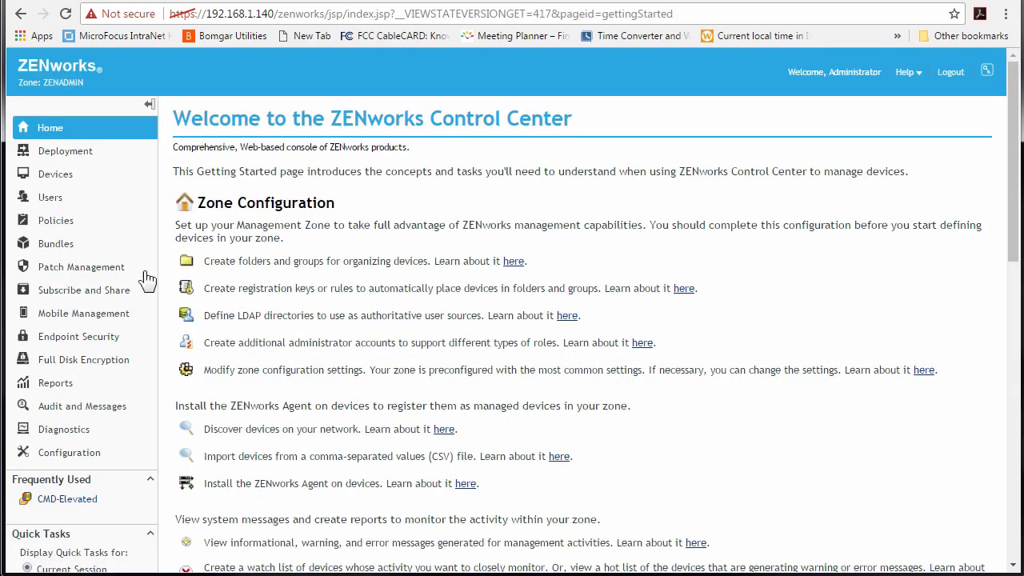
Step: Create a policy folder named Shared Policies in /Policies of the ZENADMIN zone
left_click(83, 296)
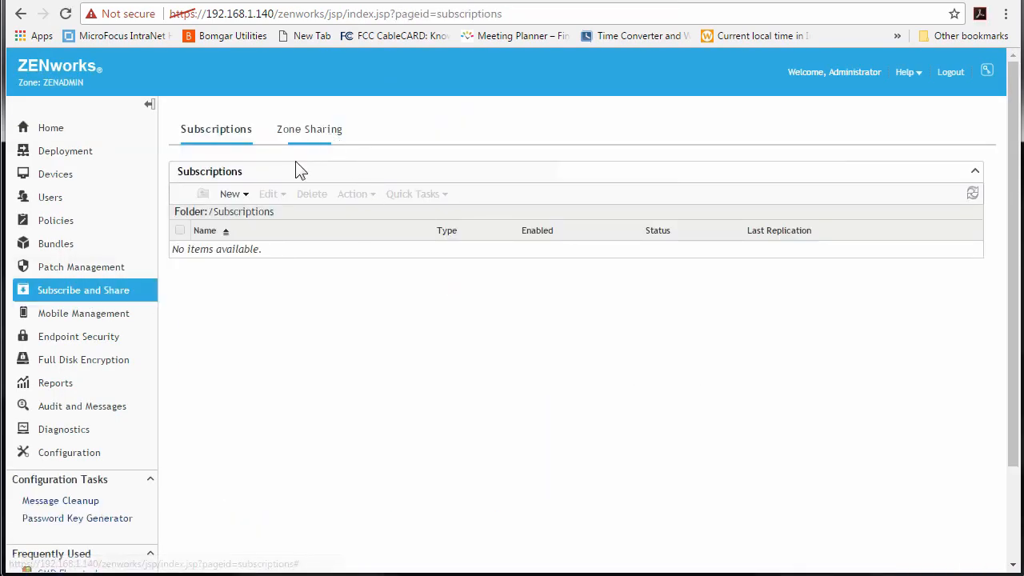
left_click(233, 194)
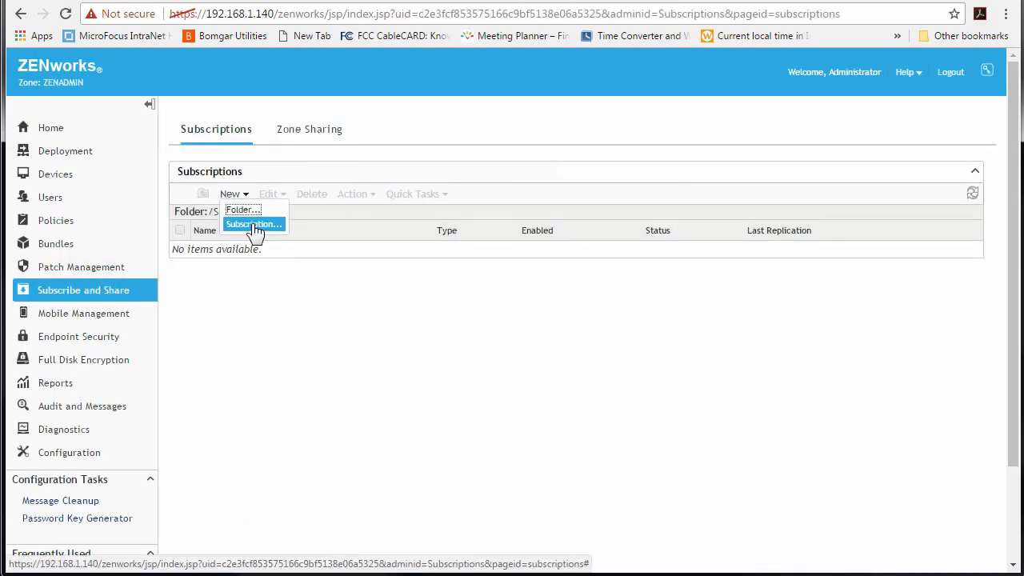
left_click(62, 223)
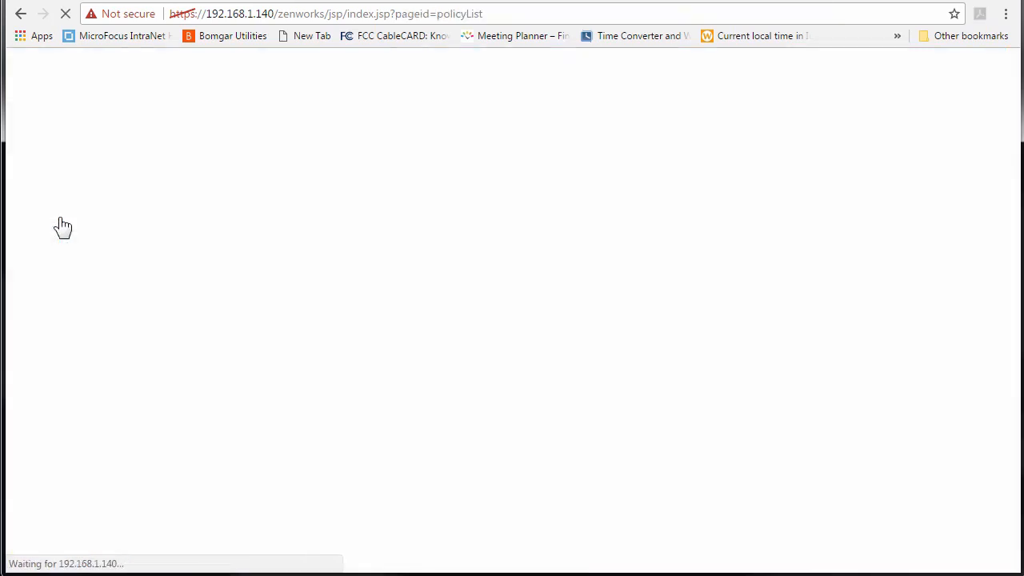
left_click(242, 161)
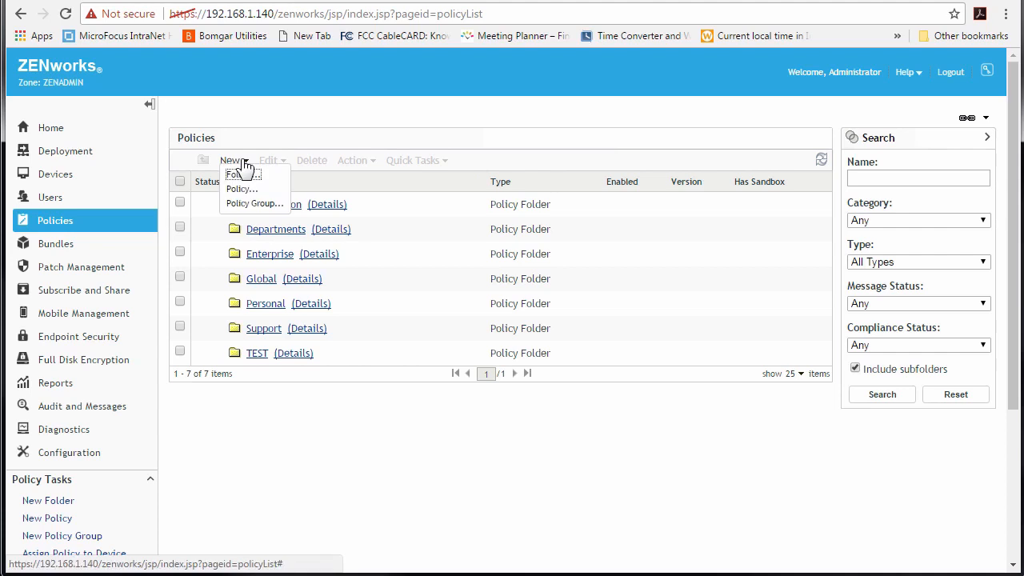
left_click(248, 174)
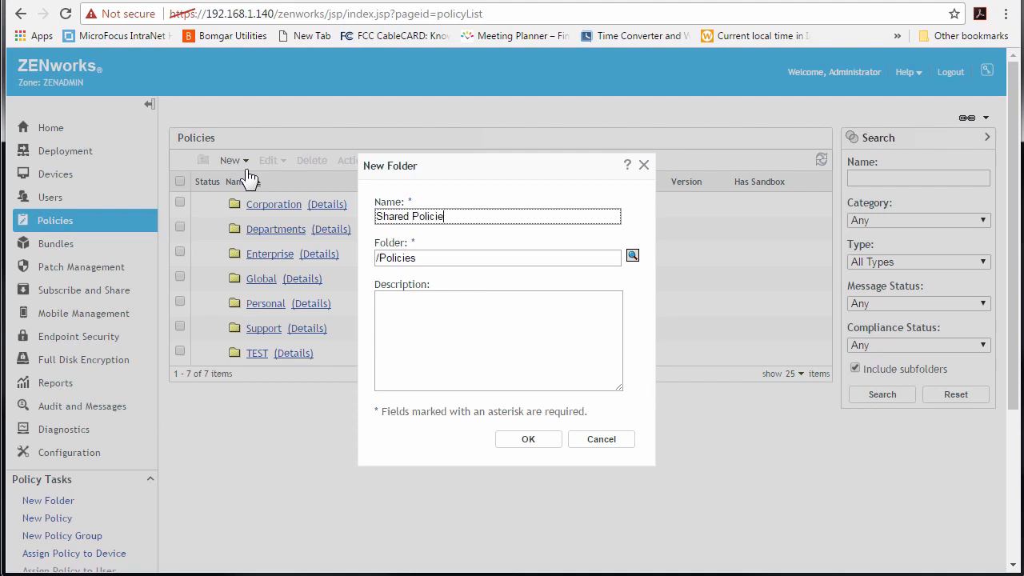
left_click(512, 440)
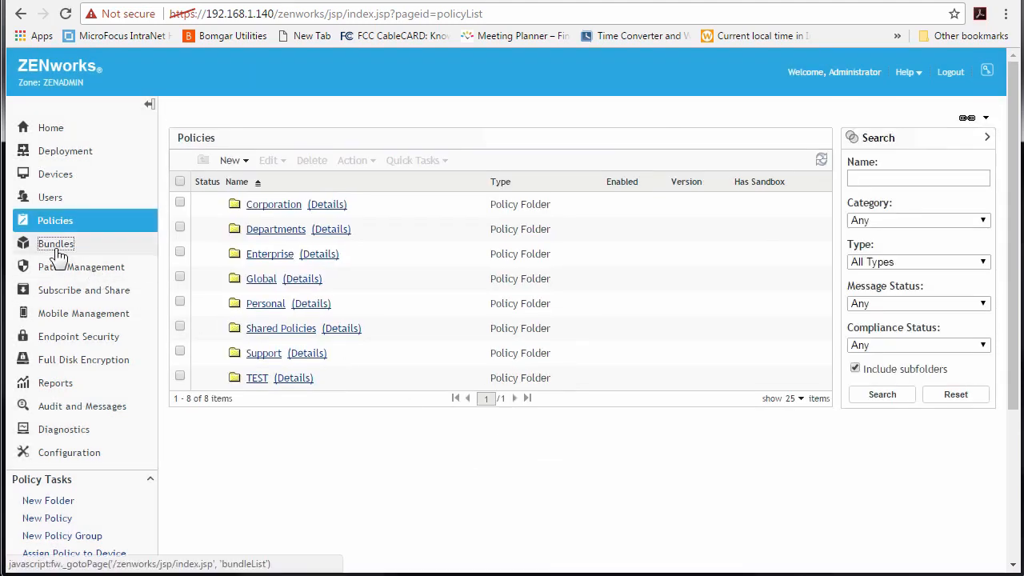
Step: Create a bundle folder named Shared Bundles in /Bundles
left_click(56, 243)
left_click(241, 164)
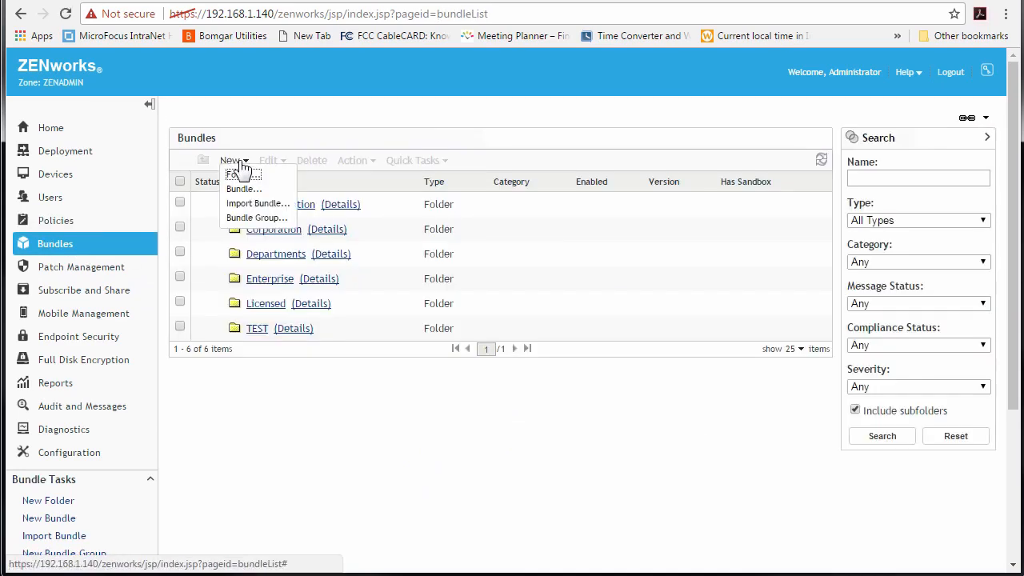
left_click(256, 176)
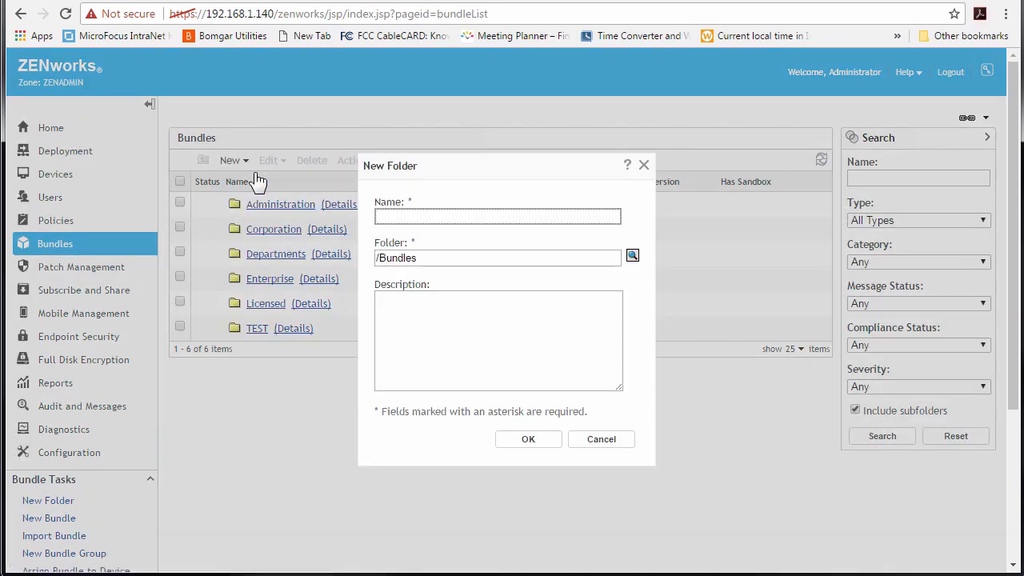
type("Shared Bundles")
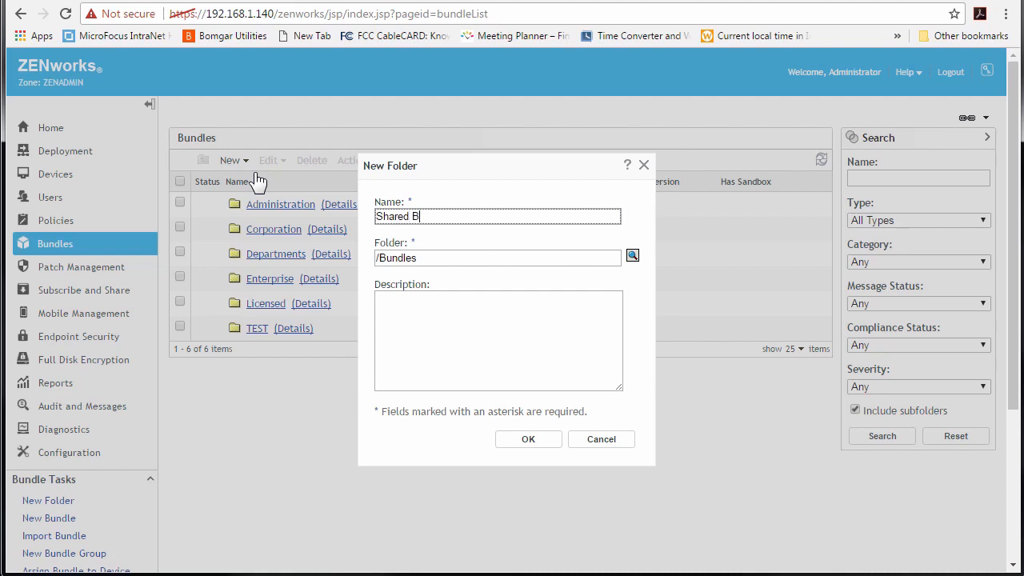
left_click(520, 440)
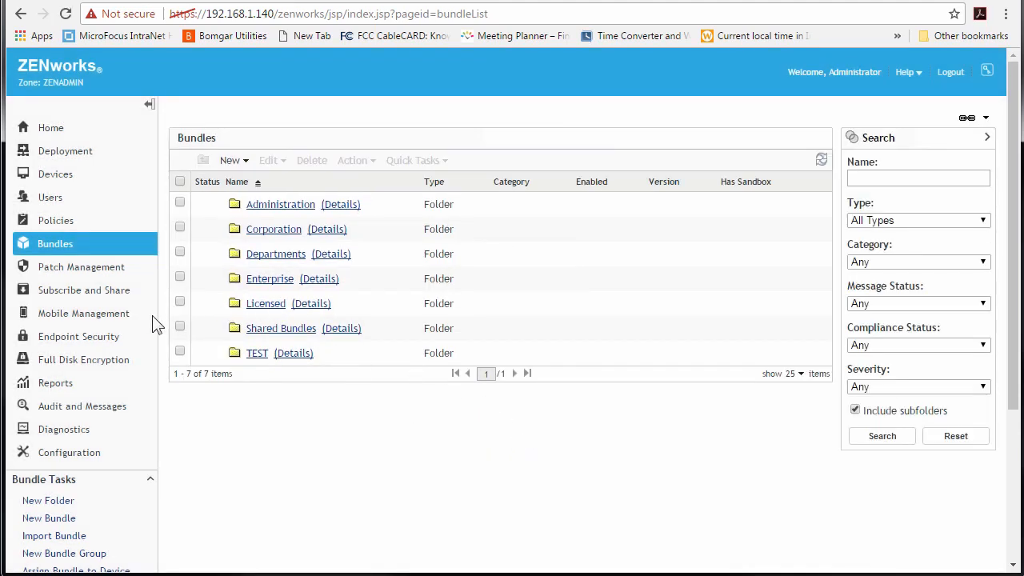
Step: Start a new ZENworks Subscription named 11.4.3 Subscription Zone in the /Subscriptions folder
left_click(102, 292)
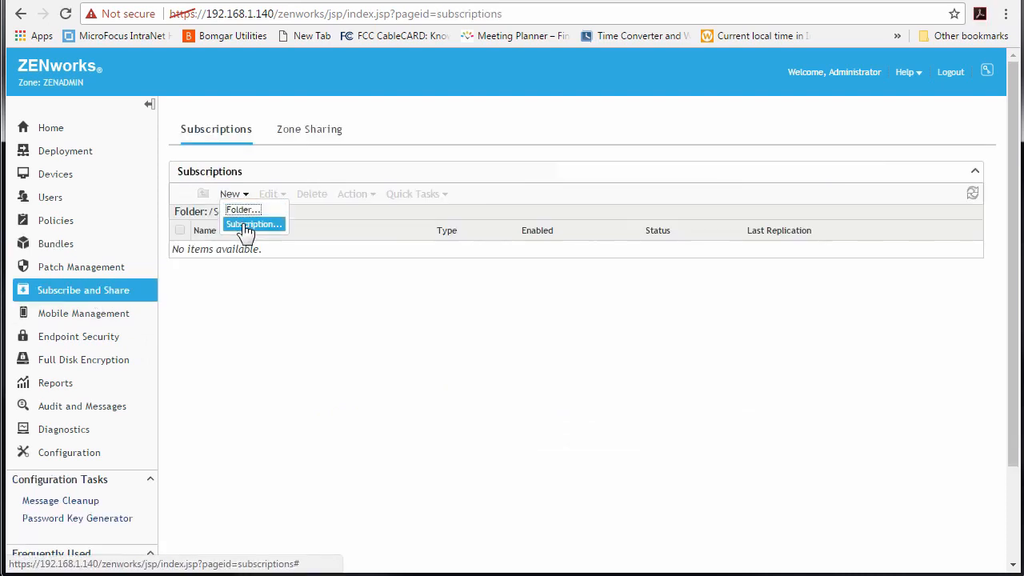
left_click(246, 224)
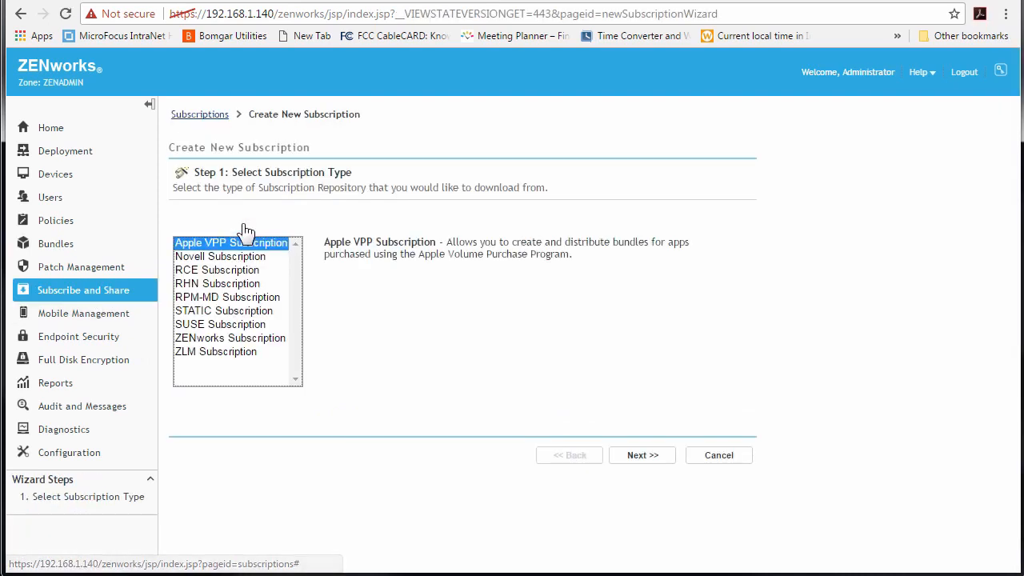
left_click(232, 339)
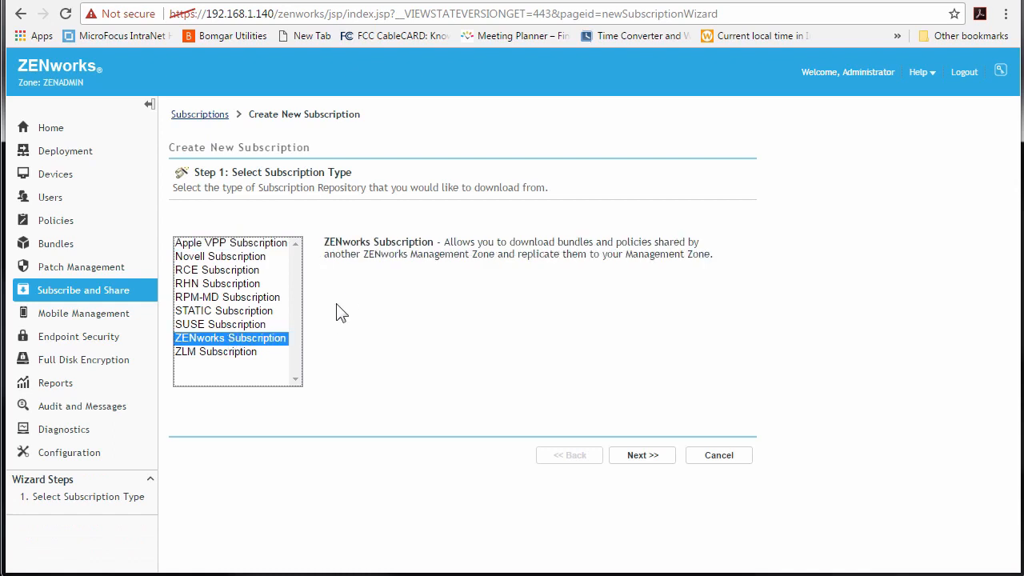
left_click(644, 456)
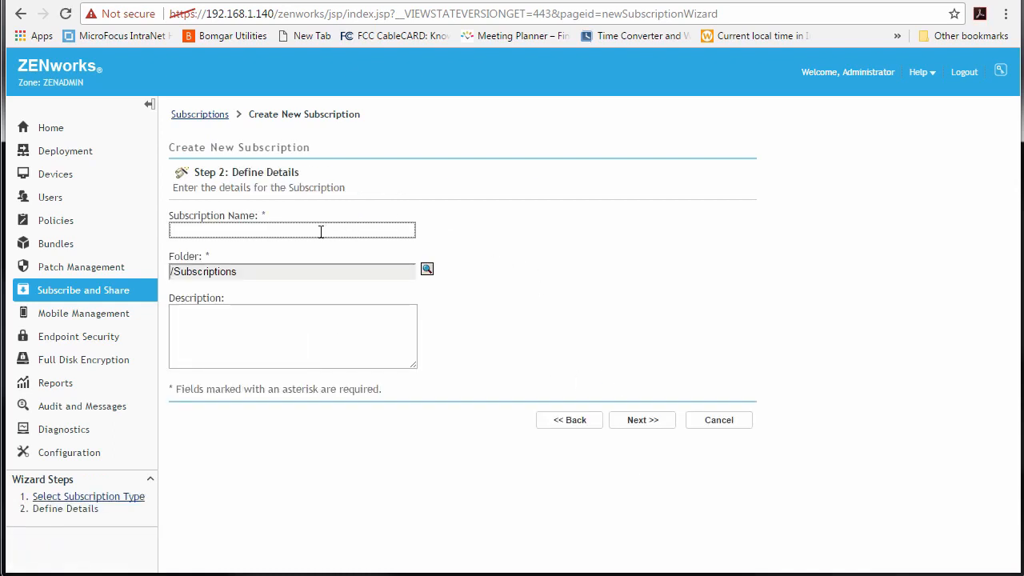
type("11.4.3 Subscription Zone")
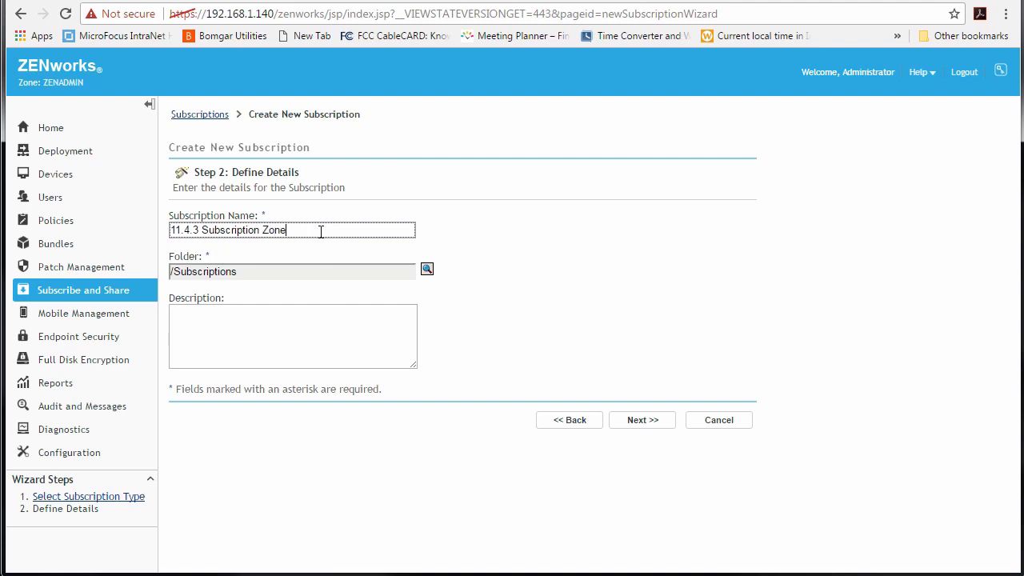
left_click(632, 423)
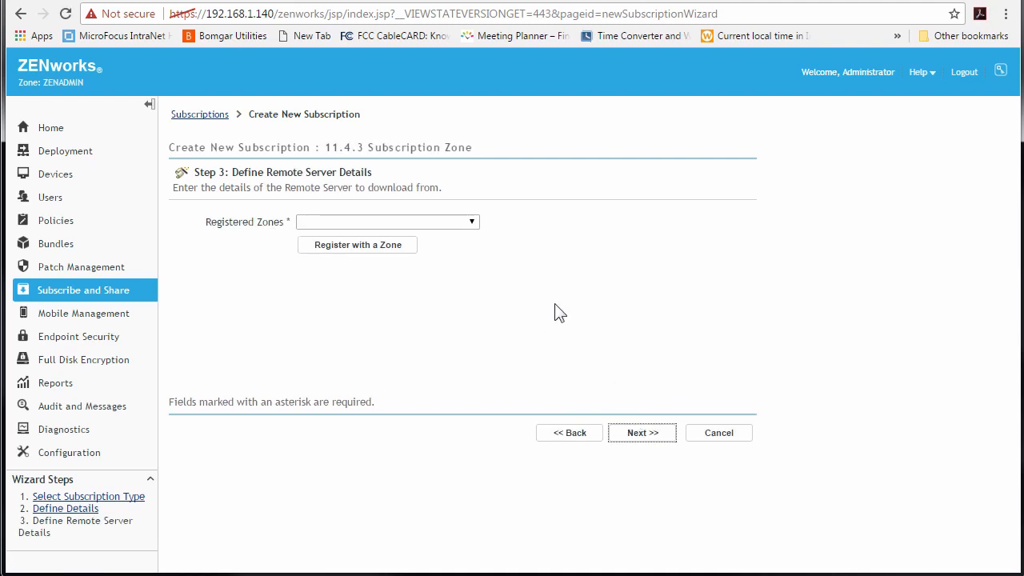
Step: Register with the remote zone at server address 192.168.1.201 using the copied subscriber key, and check the sharing zone's subscribers list
left_click(373, 248)
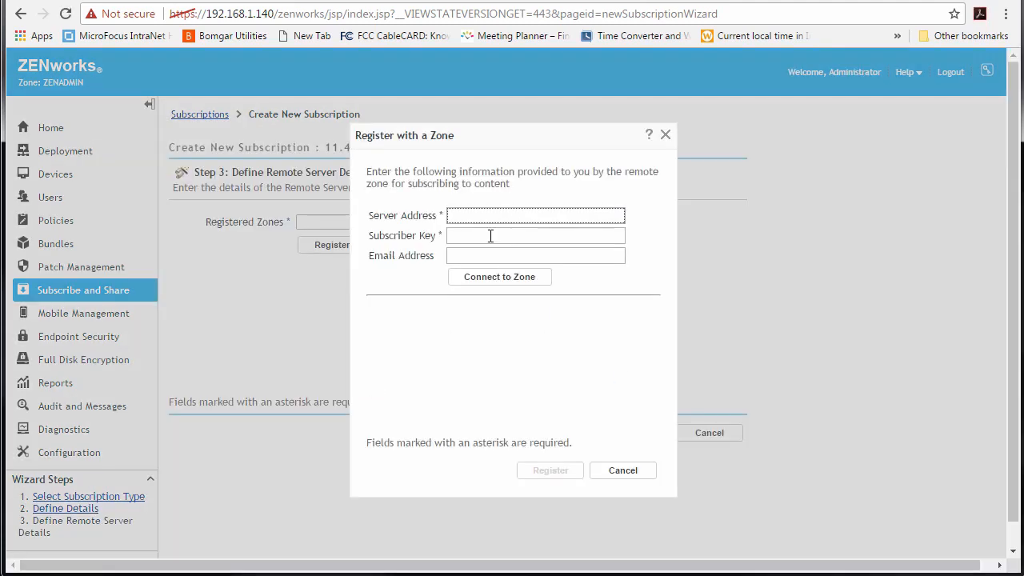
left_click(491, 236)
key("ctrl+v")
left_click(504, 216)
left_click(512, 280)
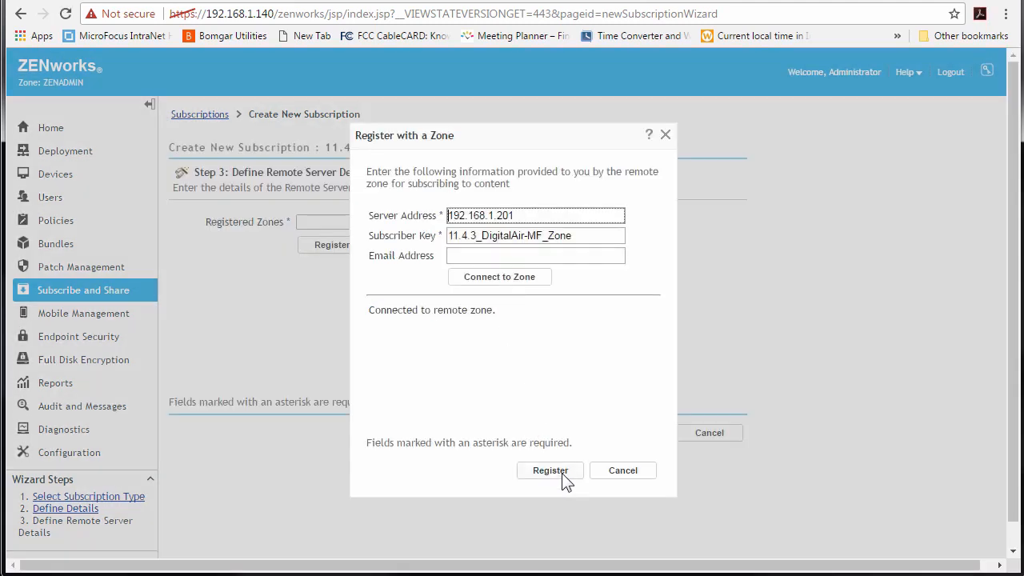
left_click(562, 473)
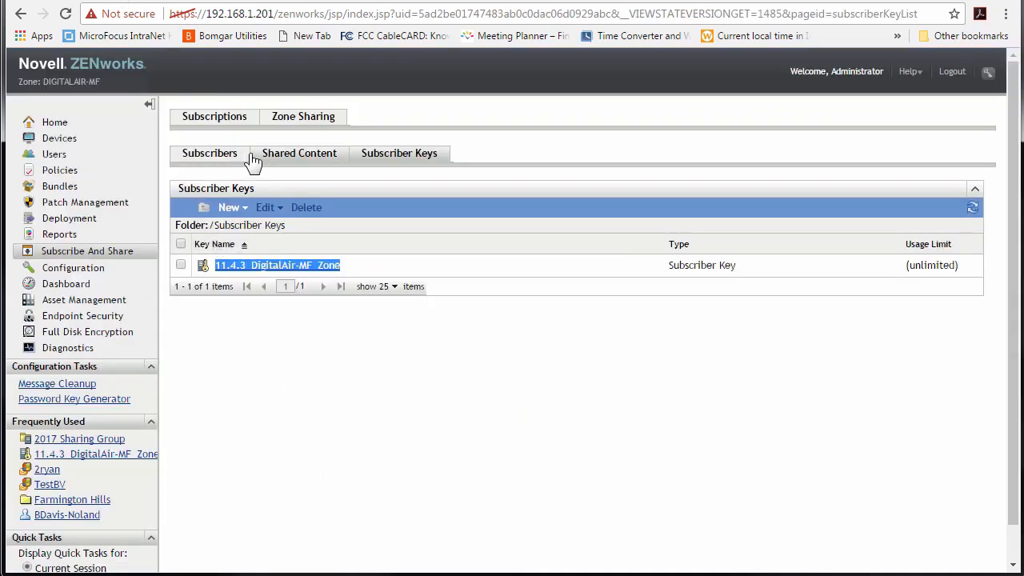
left_click(220, 160)
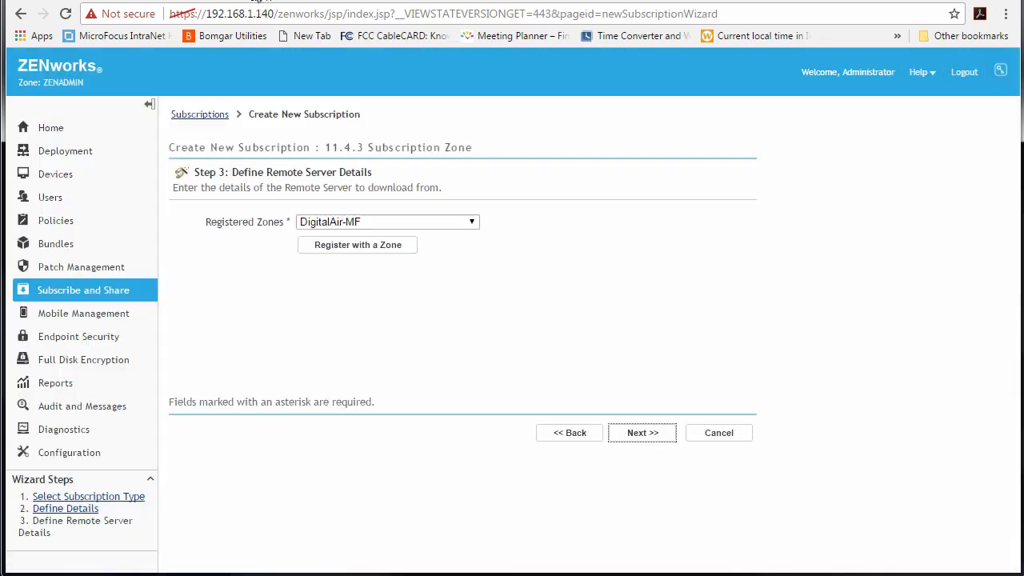
left_click_drag(84, 83, 43, 76)
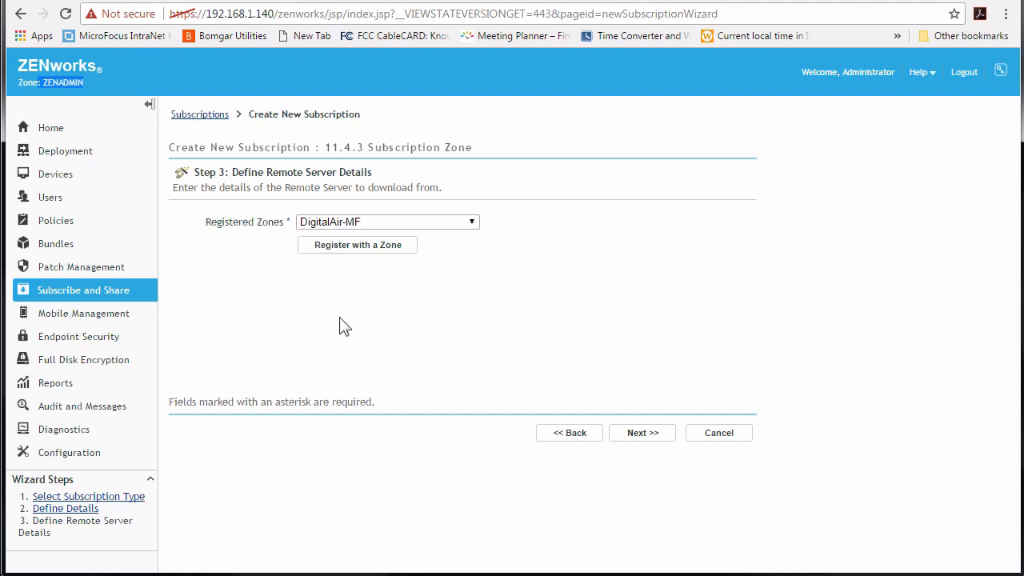
Step: Select the GPUpdate and GPResults bundles for download from the DigitalAir-MF zone into the /Bundles/Shared Bundles folder
left_click(632, 435)
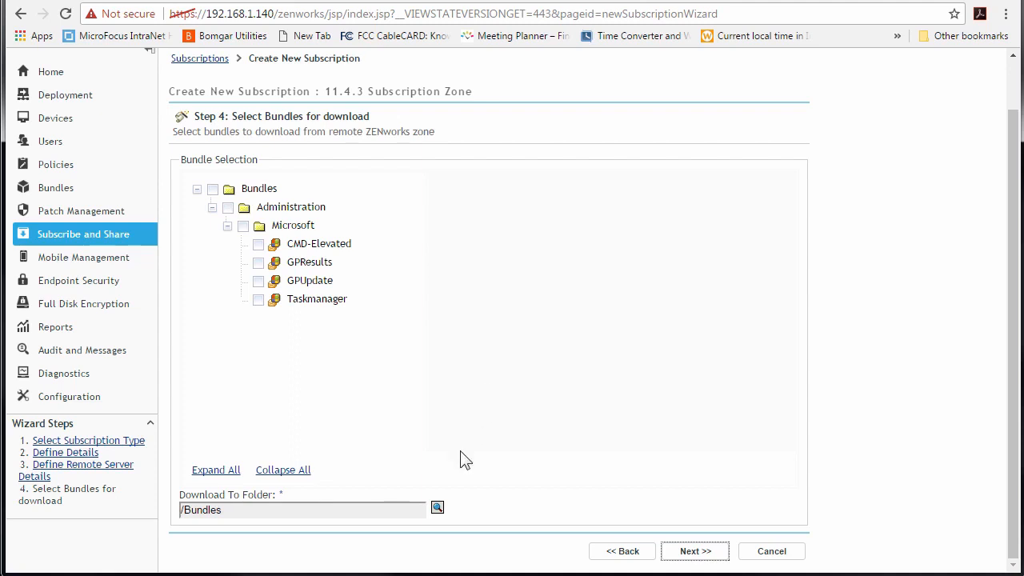
left_click(436, 508)
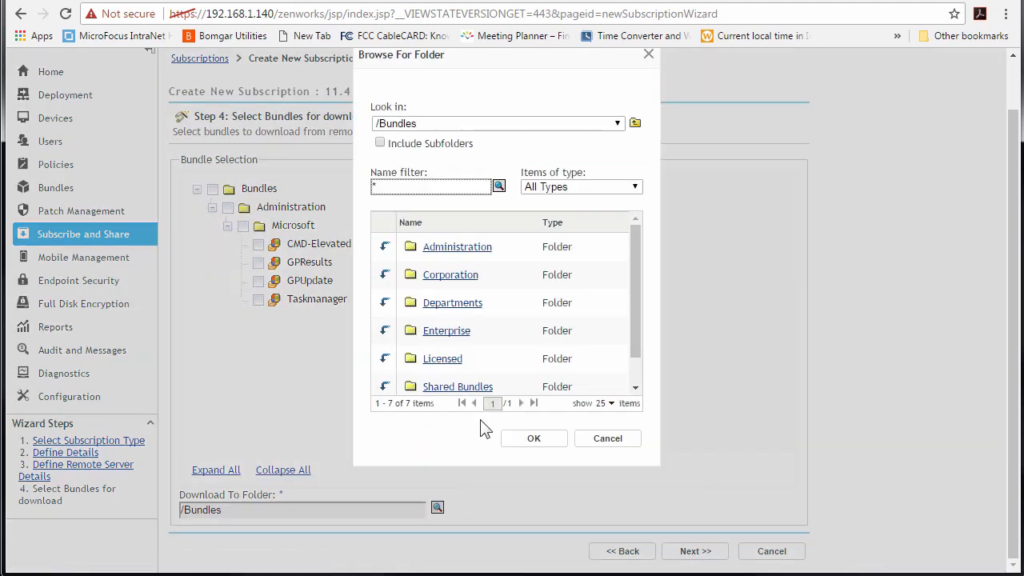
left_click(453, 388)
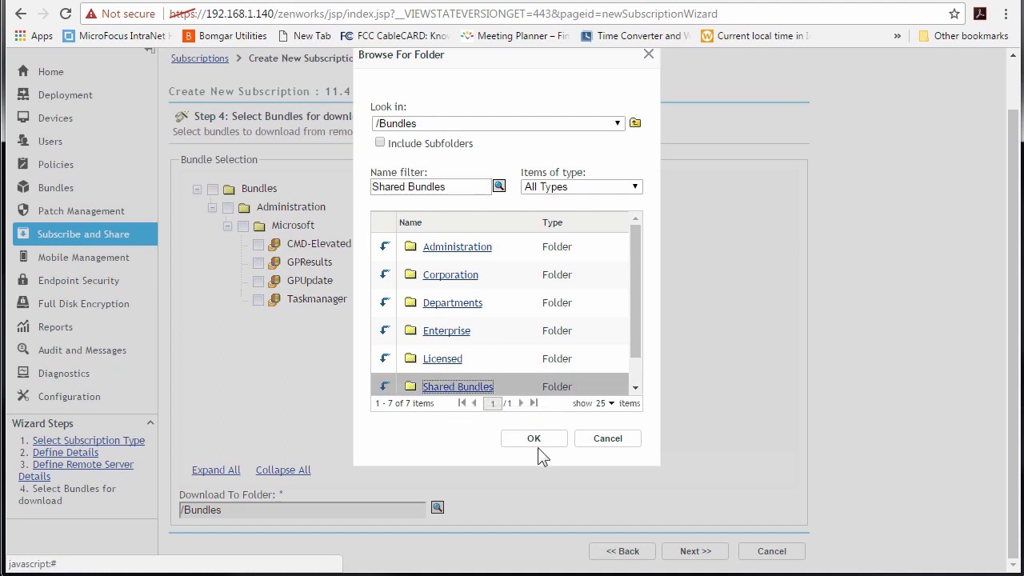
left_click(534, 440)
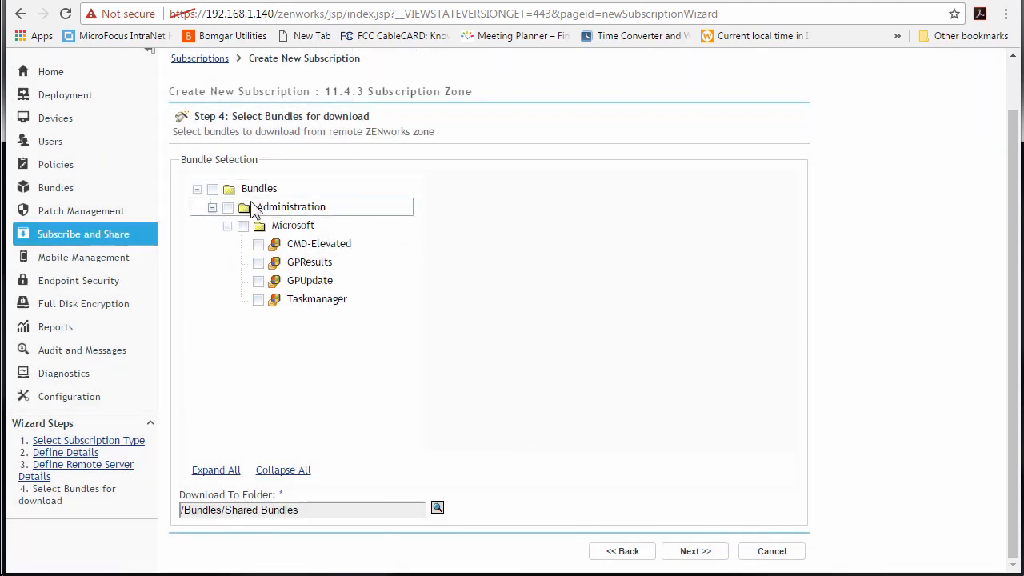
left_click(259, 282)
left_click(259, 265)
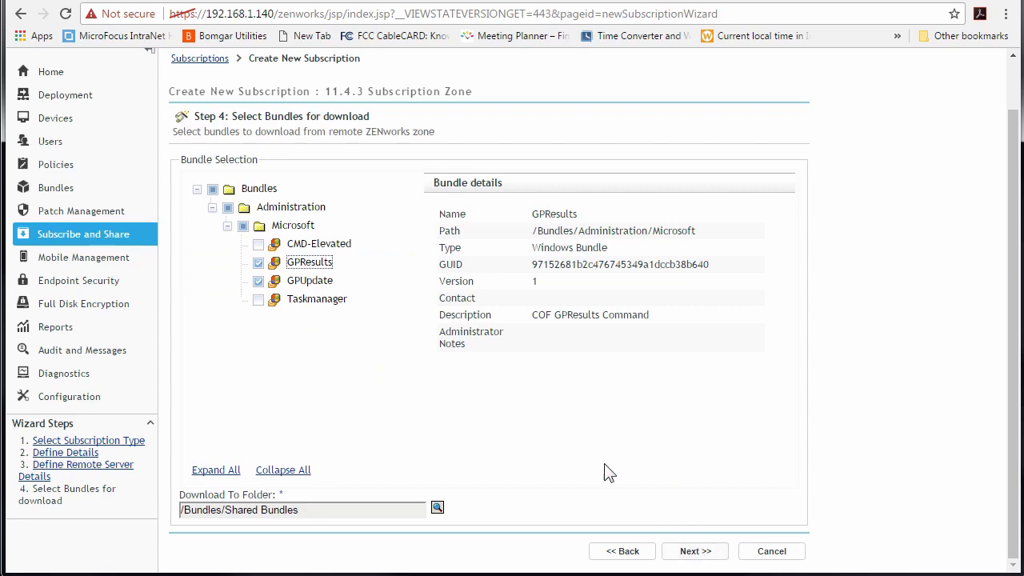
left_click(693, 552)
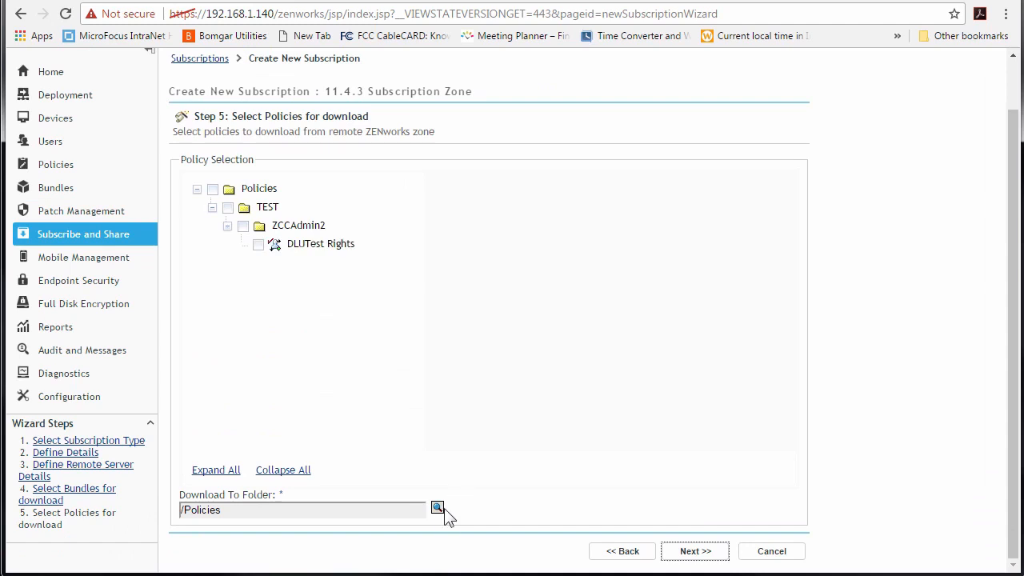
Step: Select the DLUTest Rights policy for download into the /Policies/Shared Policies folder
left_click(439, 509)
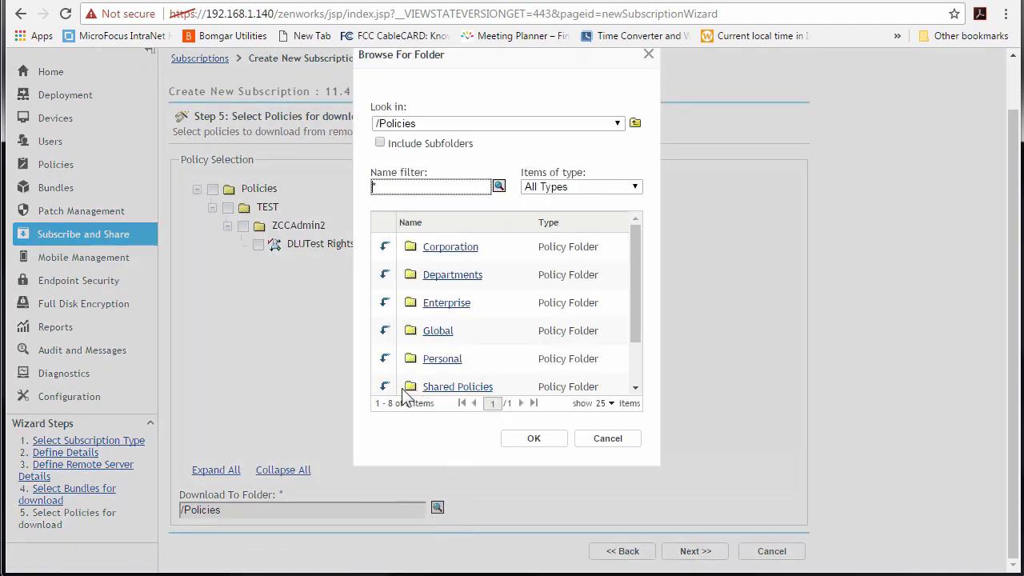
left_click(430, 387)
left_click(534, 438)
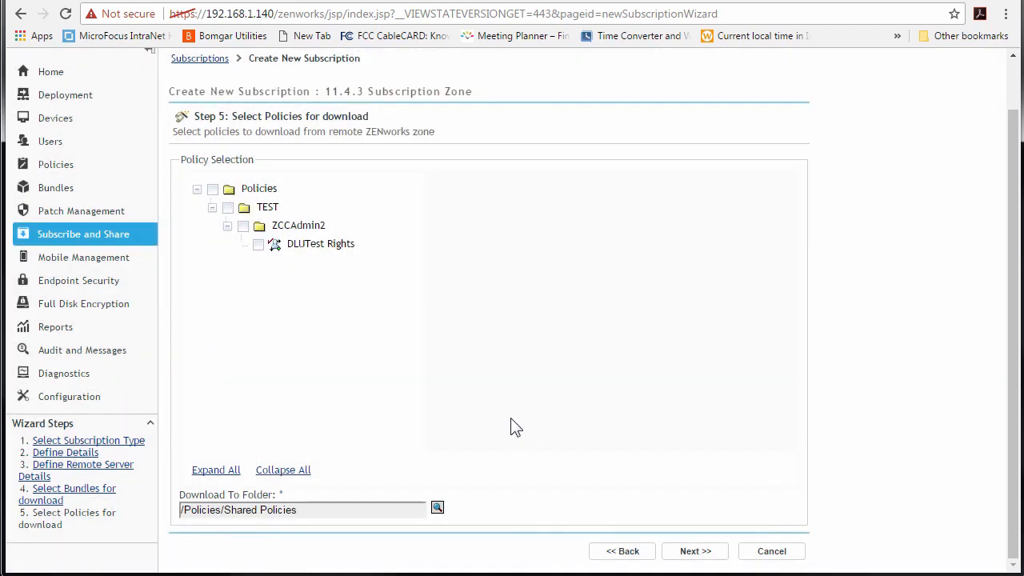
left_click(259, 244)
left_click(693, 553)
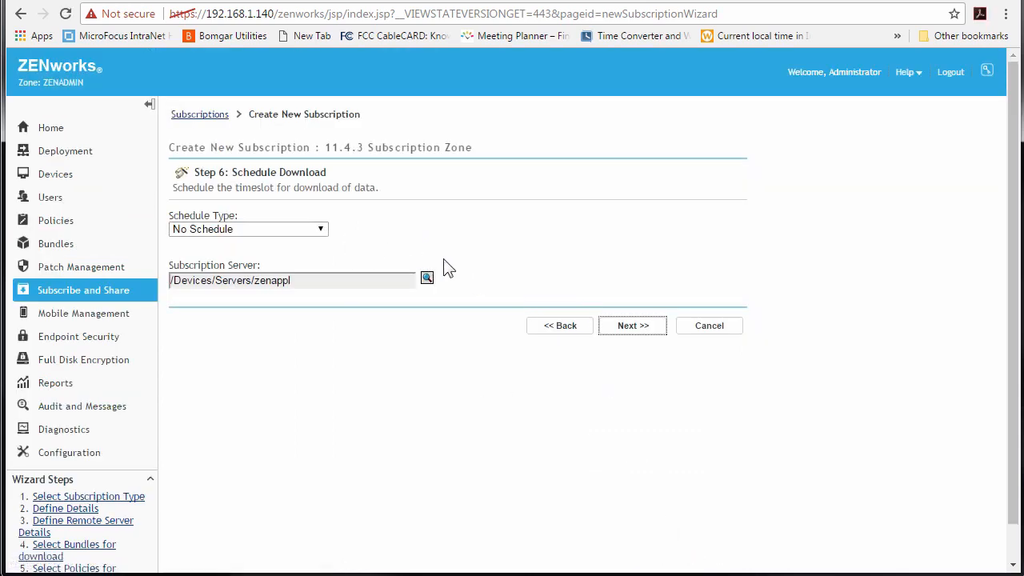
Step: Keep the download schedule type at No Schedule and finish creating the subscription
left_click(320, 229)
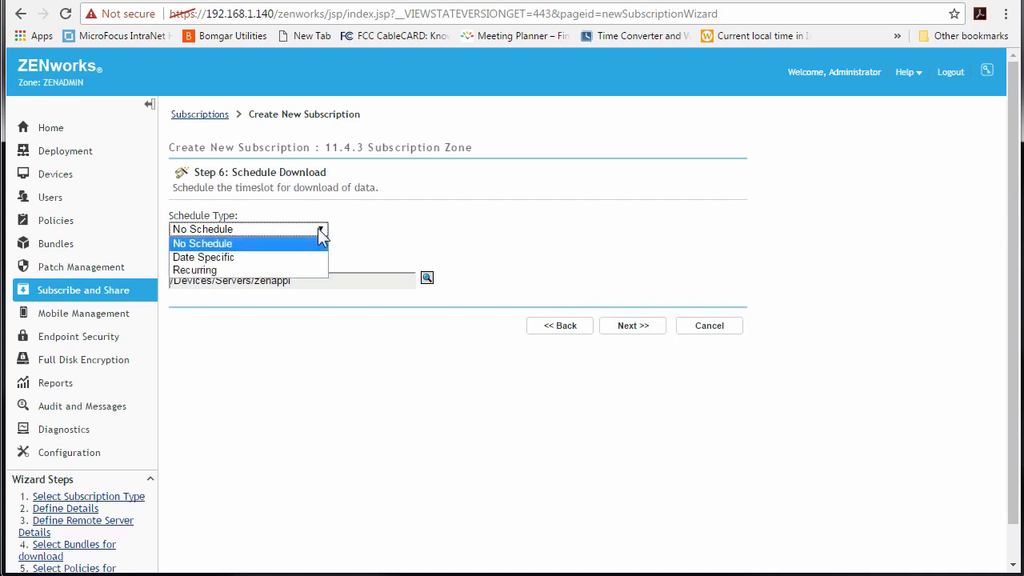
left_click(426, 237)
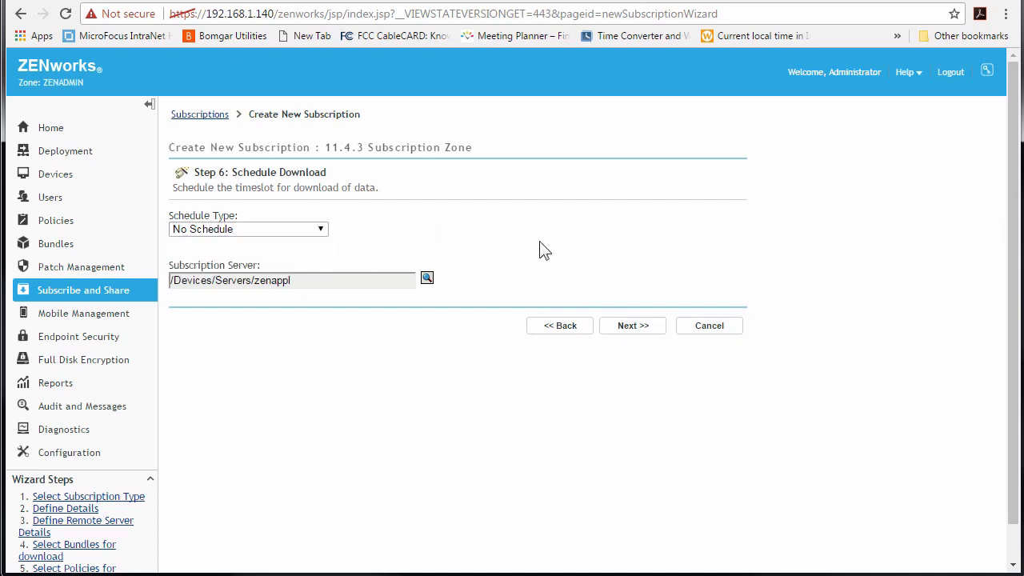
left_click(638, 332)
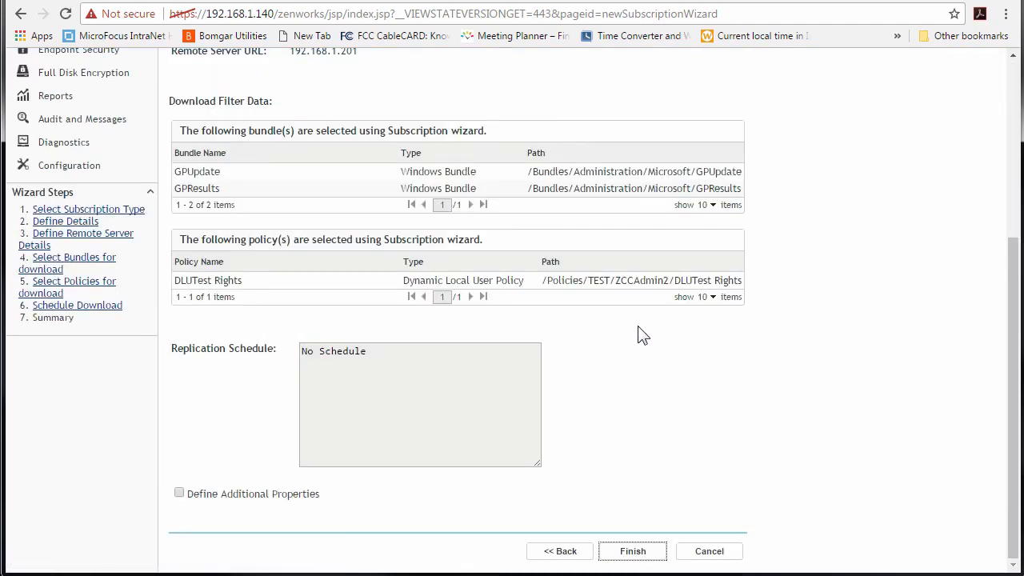
left_click(656, 555)
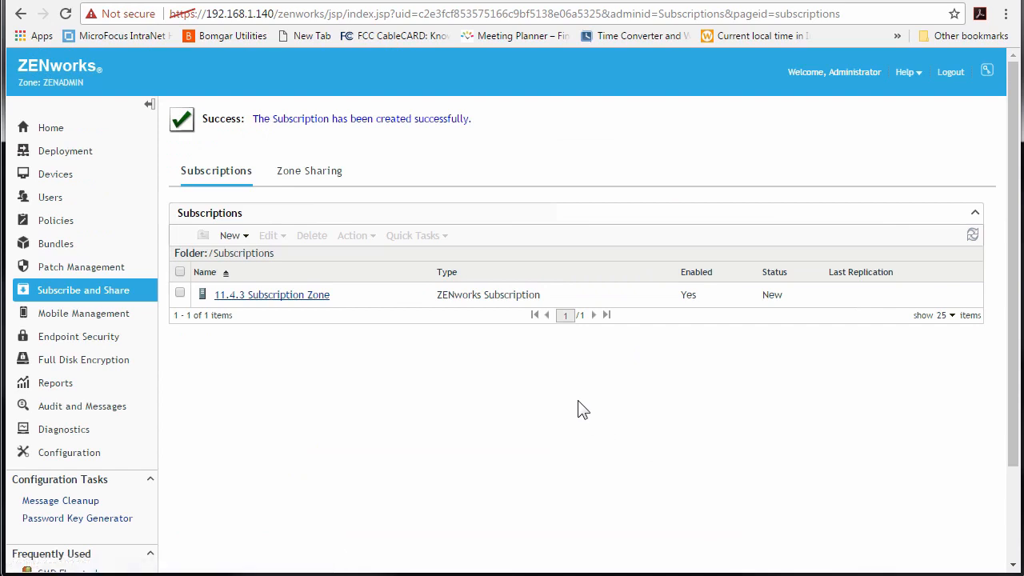
Step: Review the 11.4.3 Subscription Zone's download filter and add the CMD-Elevated and Taskmanager bundles from the Microsoft folder to it
left_click(307, 295)
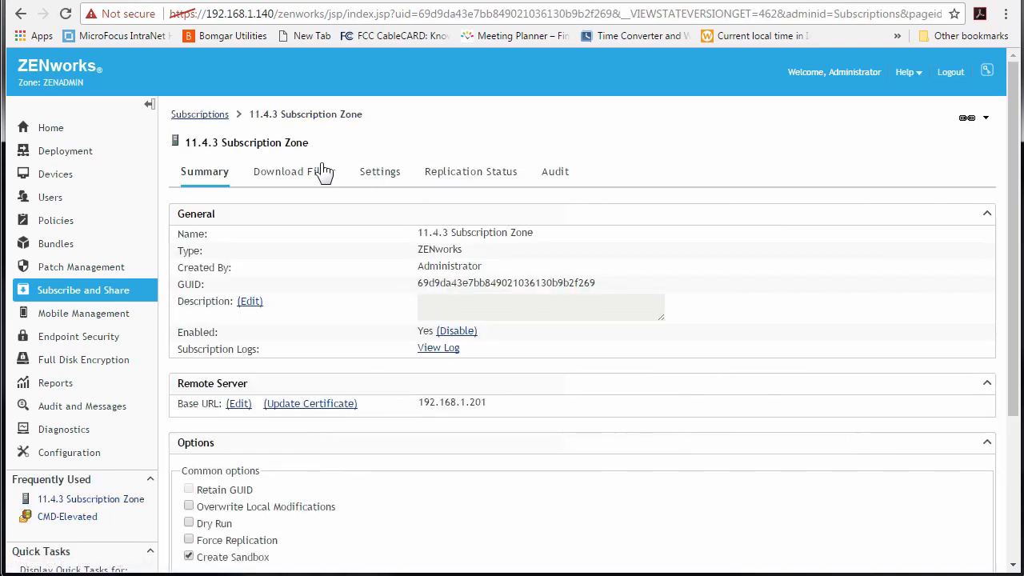
left_click(294, 176)
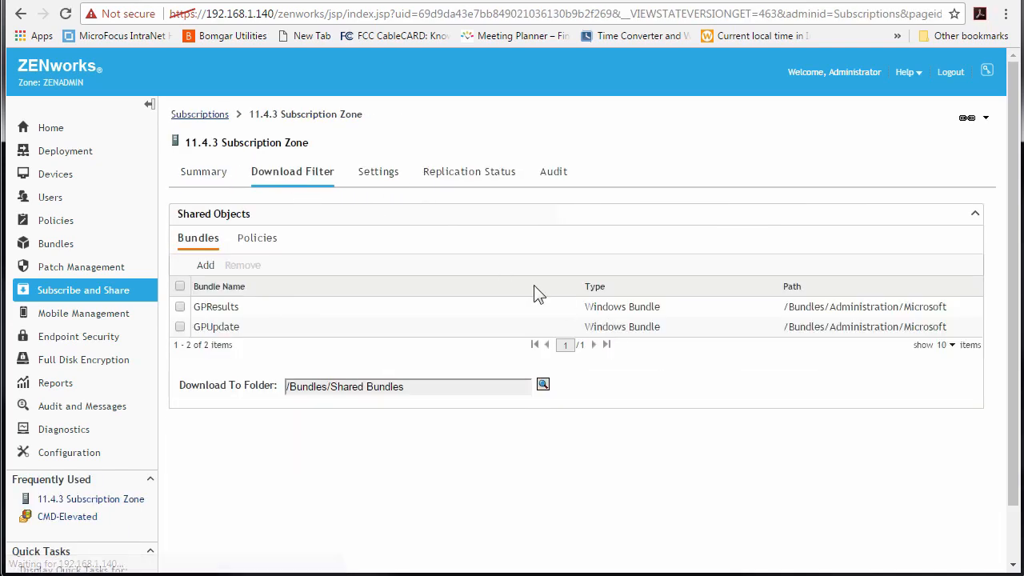
left_click(257, 239)
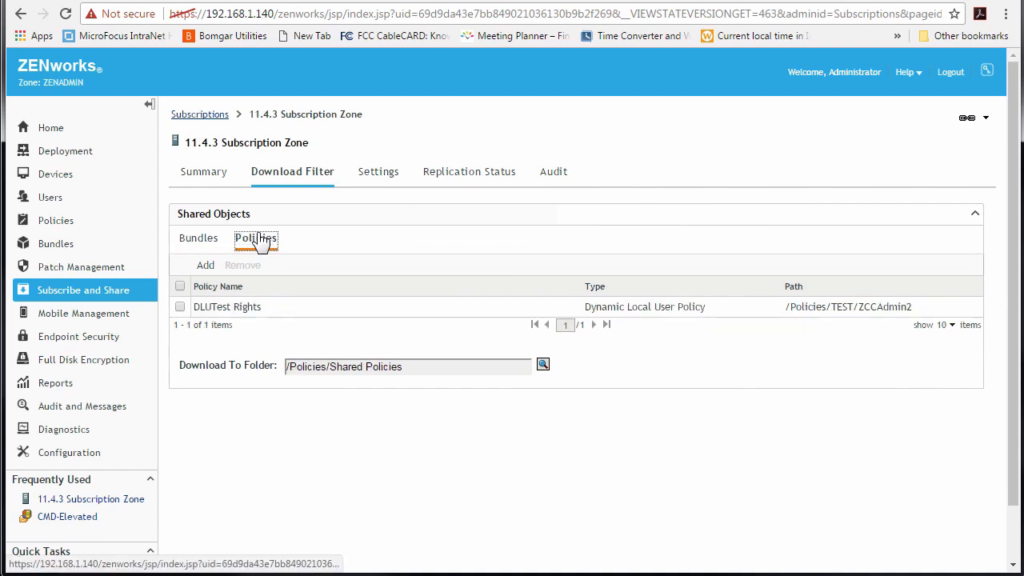
left_click(210, 242)
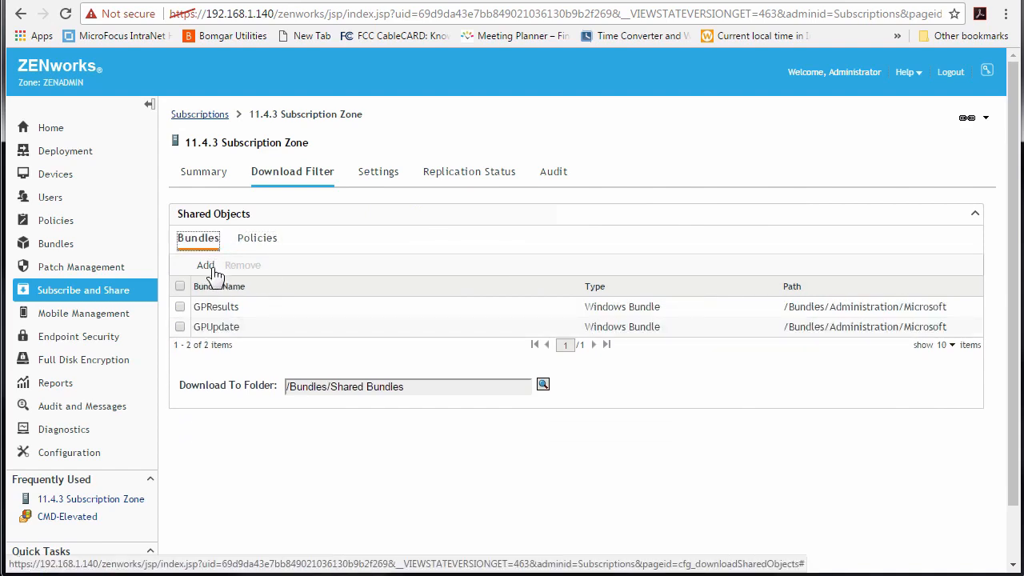
left_click(206, 265)
left_click(205, 180)
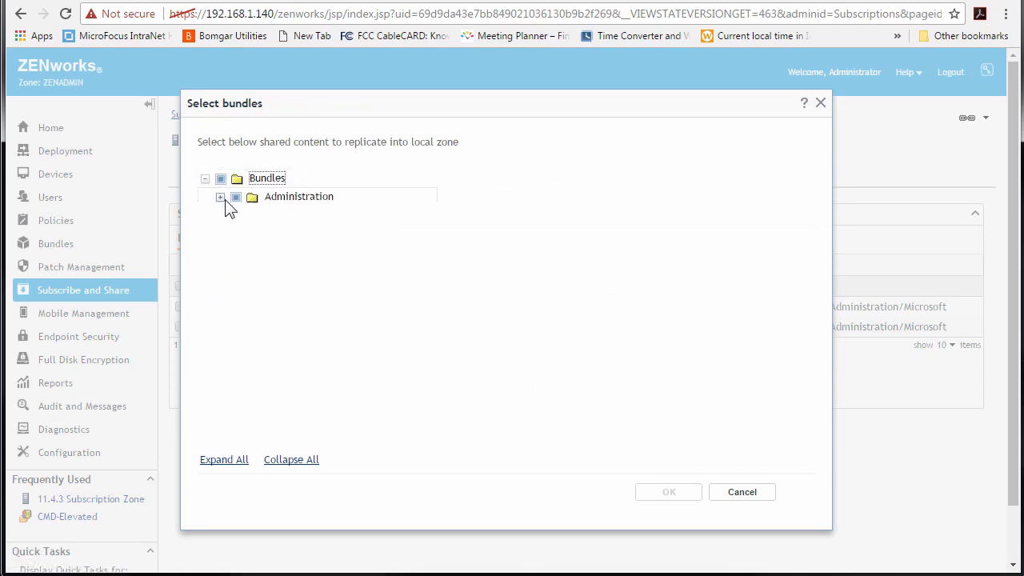
left_click(221, 198)
left_click(237, 216)
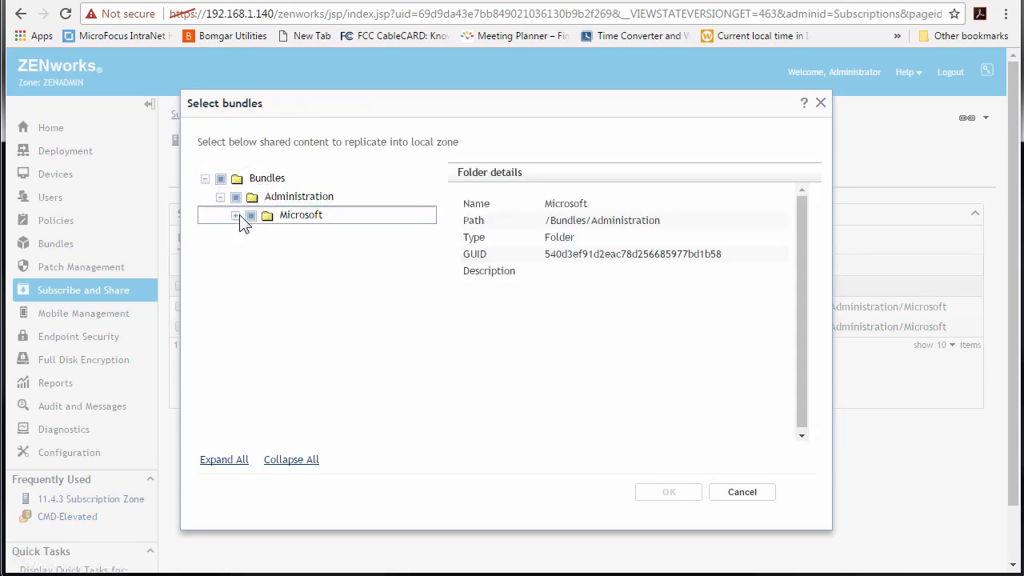
left_click(266, 289)
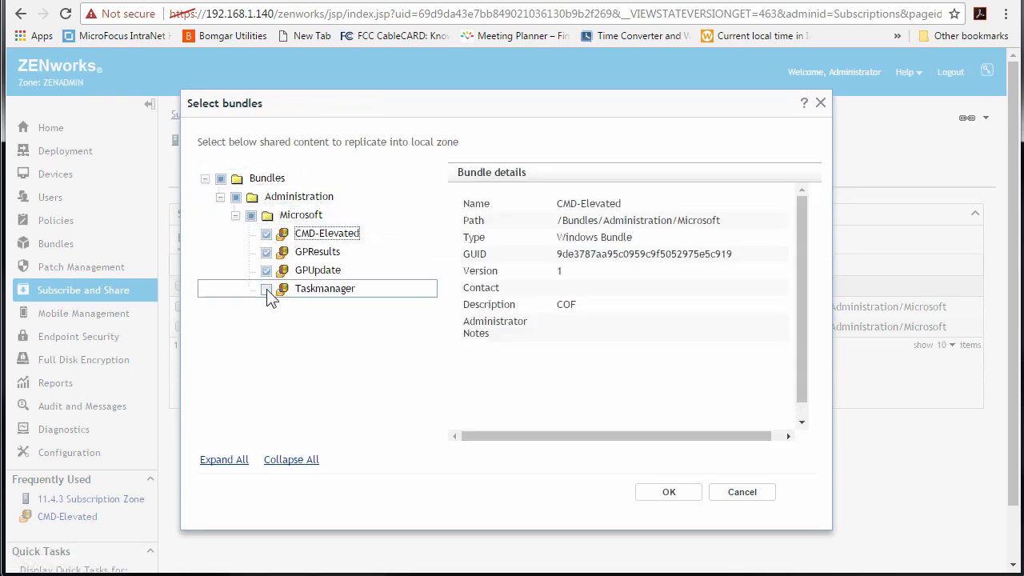
left_click(675, 495)
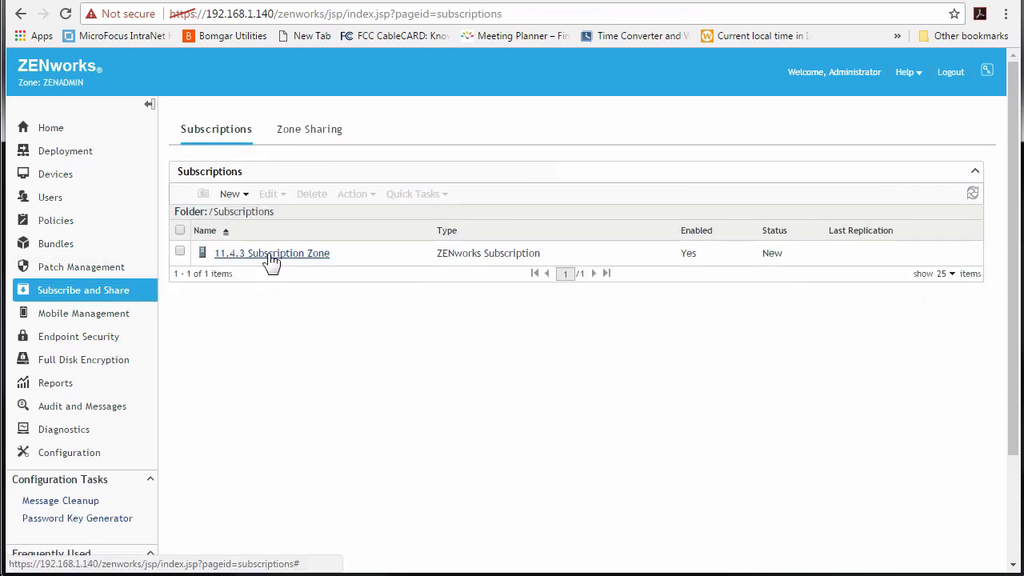
Step: Start an immediate replication of the 11.4.3 Subscription Zone subscription
left_click(272, 257)
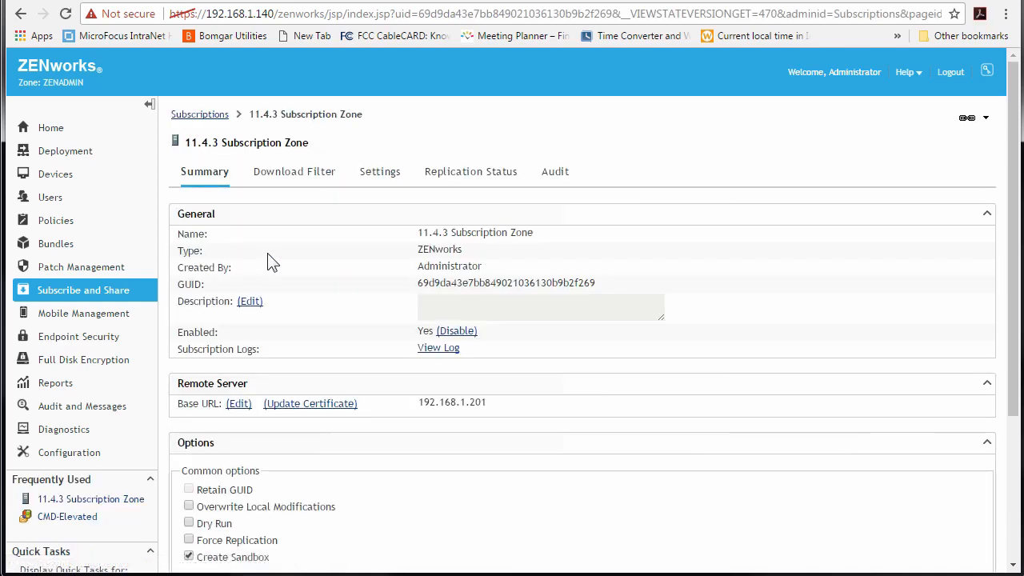
scroll(272, 258, "down", 3)
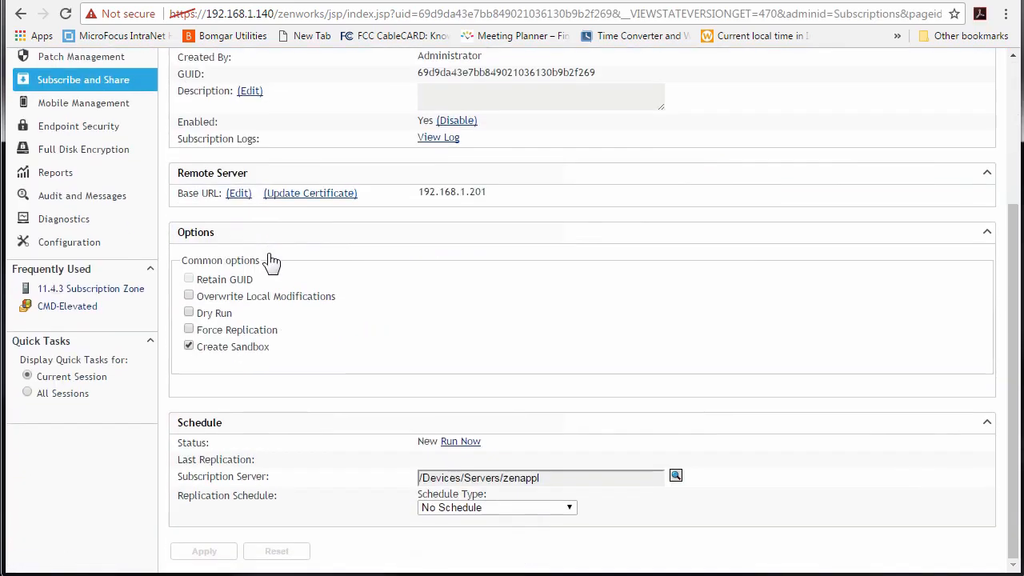
left_click(460, 442)
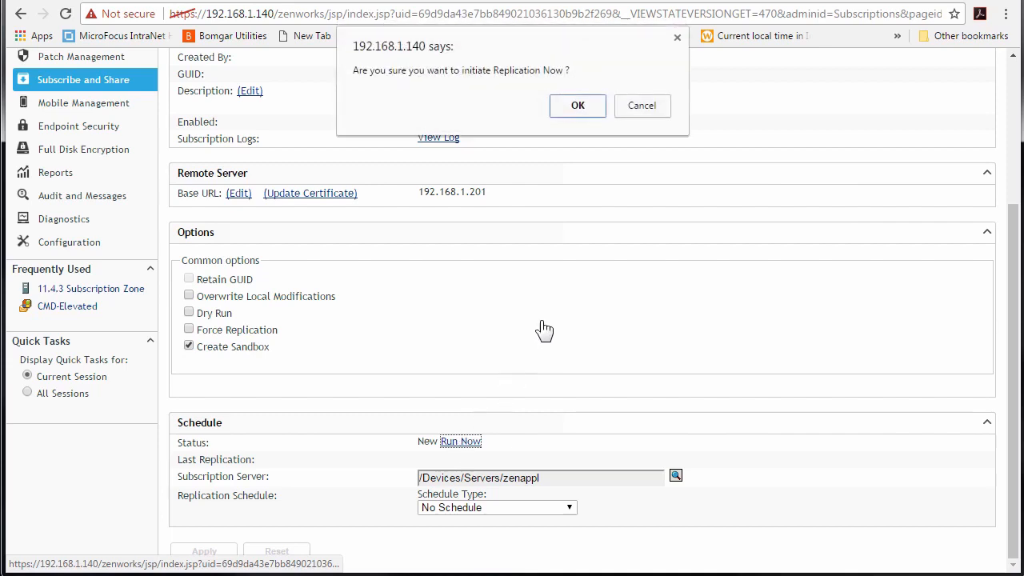
left_click(575, 106)
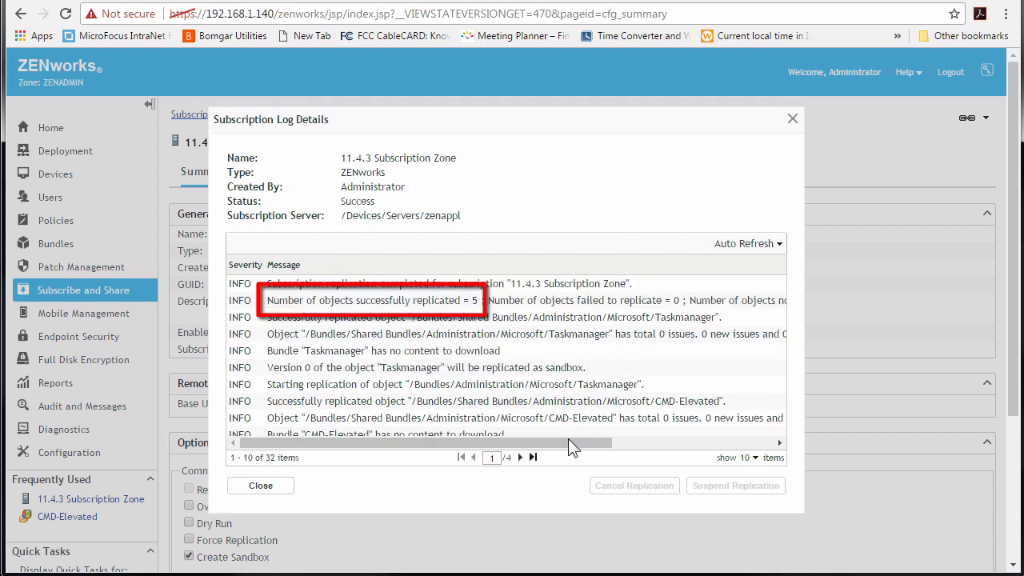
Step: Examine the subscription's replication log with 50 items per page, close it, and check the subscription's schedule status
left_click(520, 457)
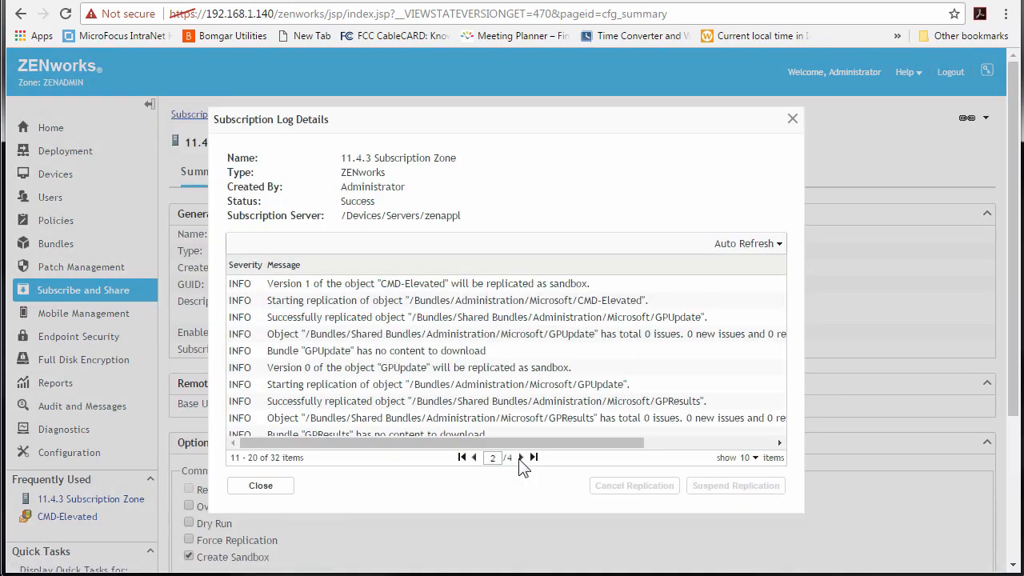
left_click(520, 457)
left_click(752, 457)
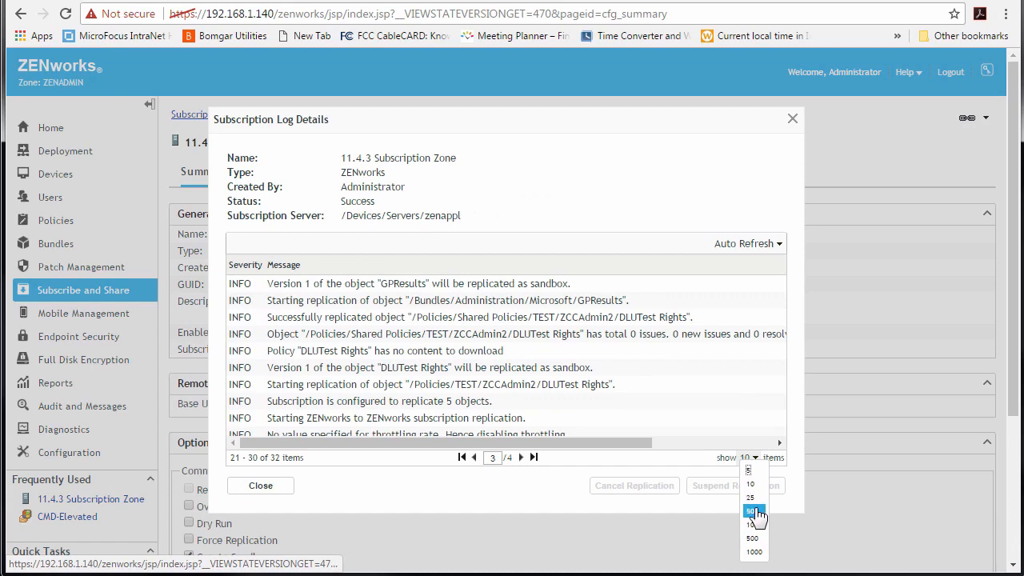
left_click(752, 511)
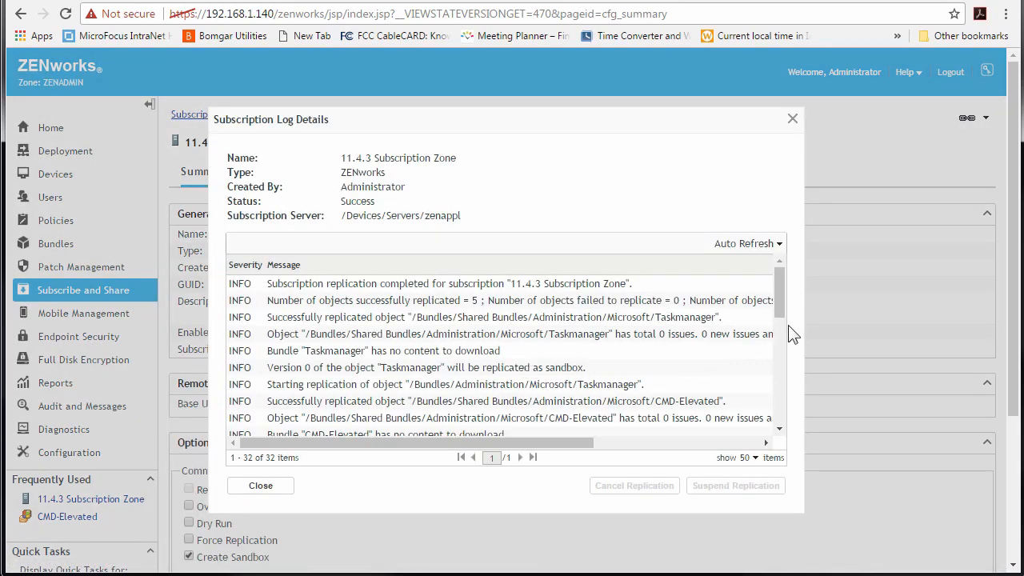
left_click_drag(478, 300, 453, 302)
left_click_drag(780, 295, 773, 383)
left_click_drag(606, 332, 513, 331)
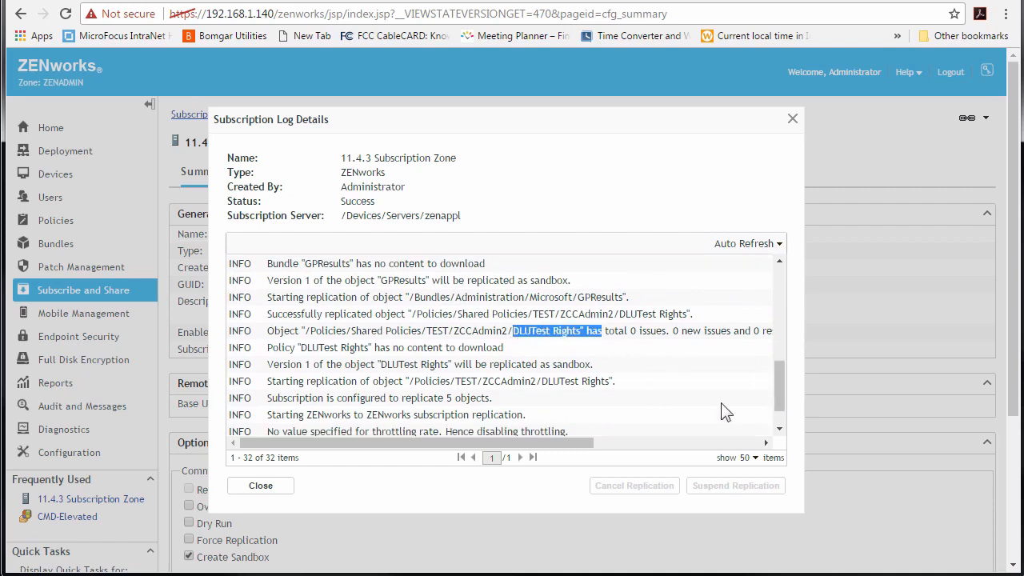
left_click_drag(781, 408, 777, 434)
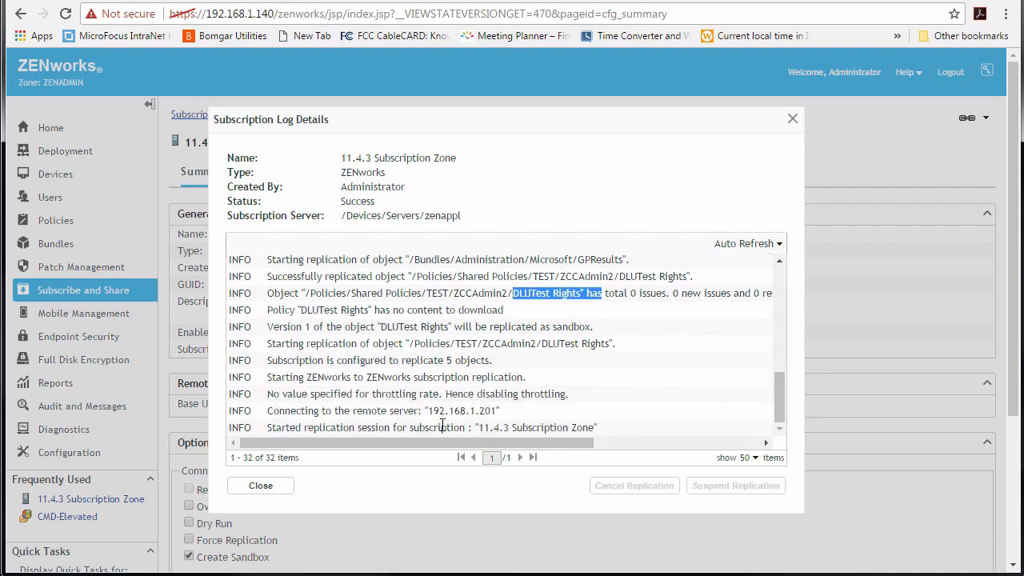
left_click(240, 486)
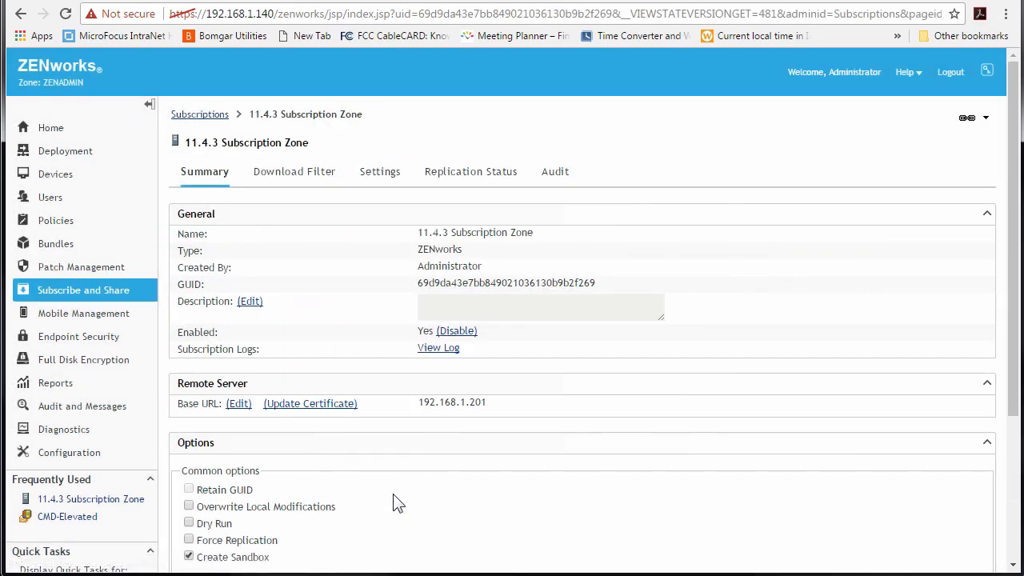
scroll(393, 496, "down", 2)
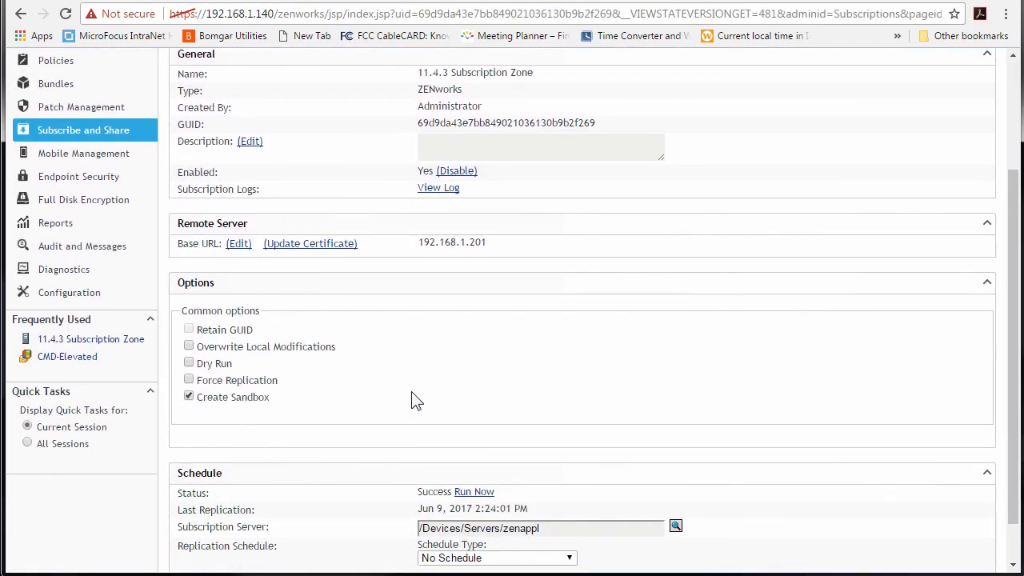
Step: Publish the sandbox of the CMD-Elevated bundle in Shared Bundles/Administration/Microsoft and return to that folder's bundle list
left_click(59, 85)
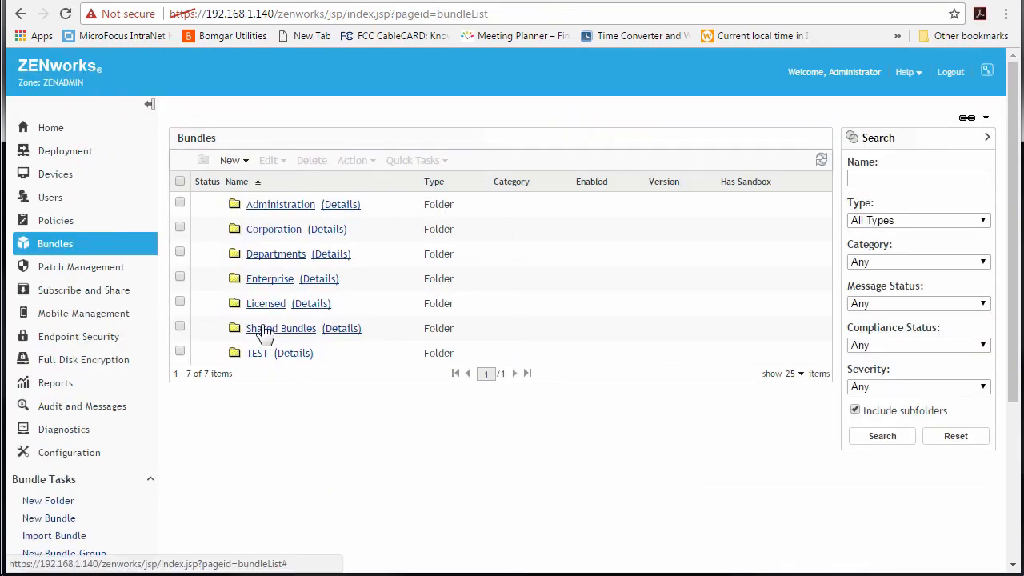
left_click(304, 329)
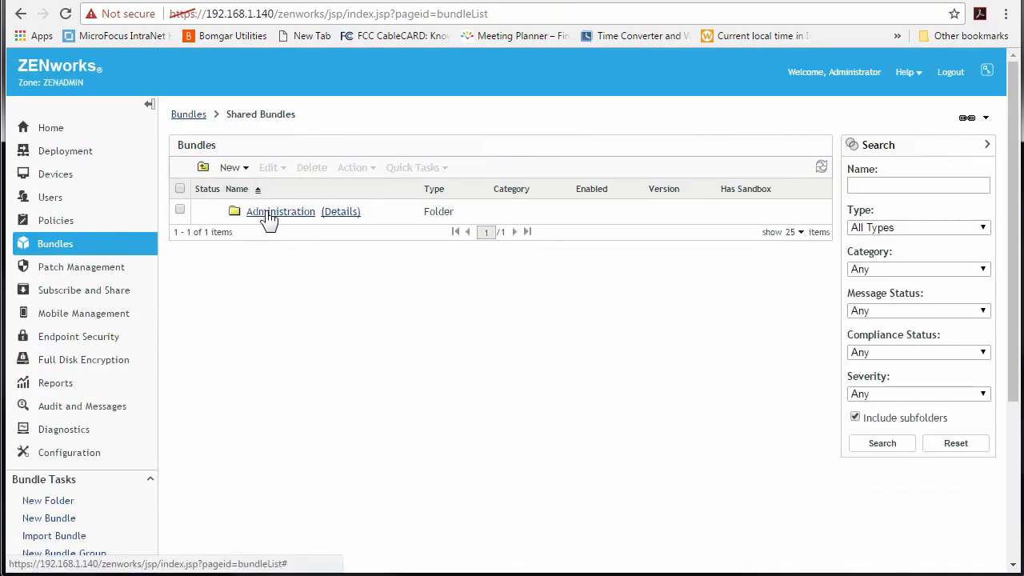
left_click(269, 215)
left_click(276, 212)
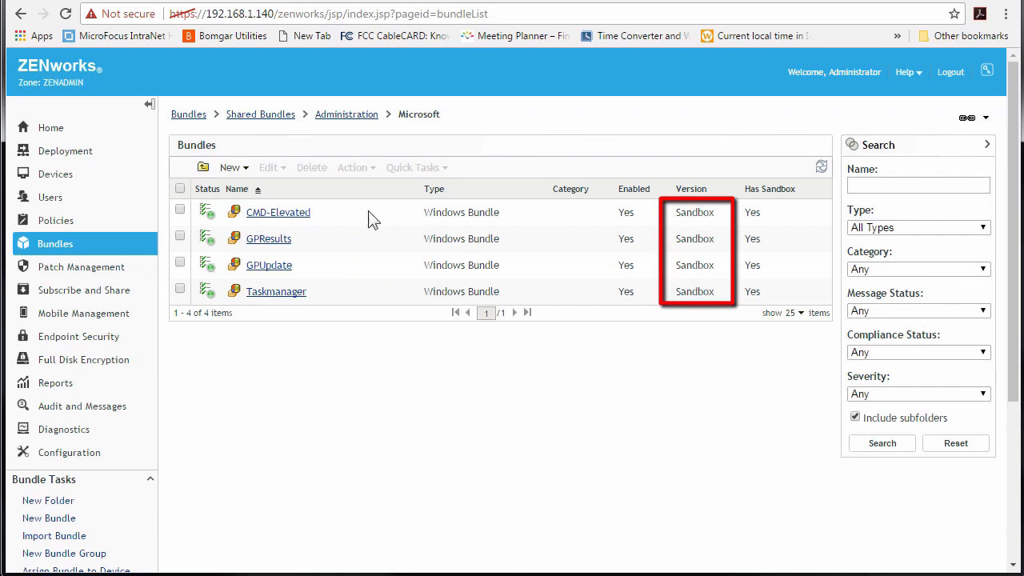
left_click(280, 216)
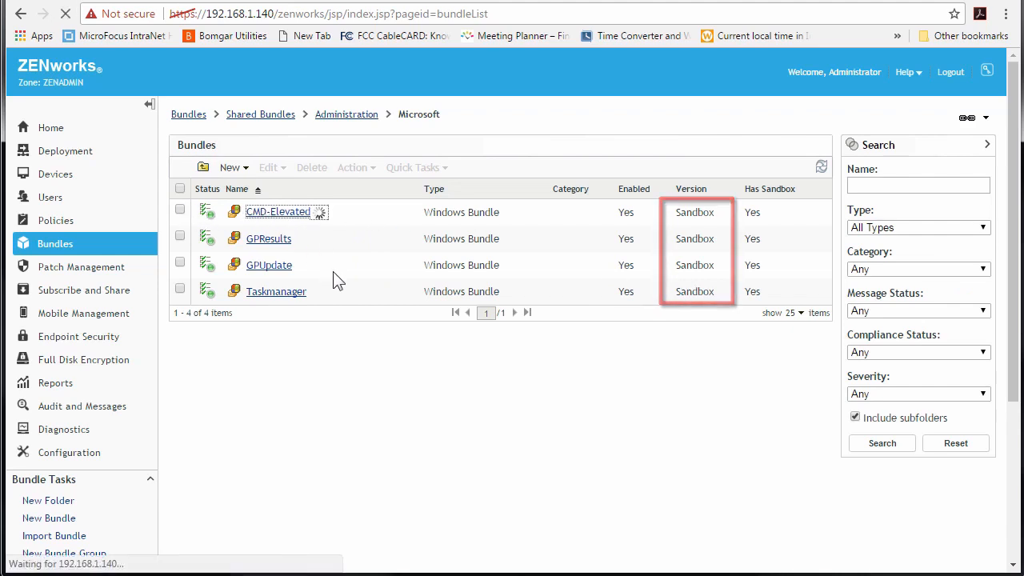
left_click(426, 168)
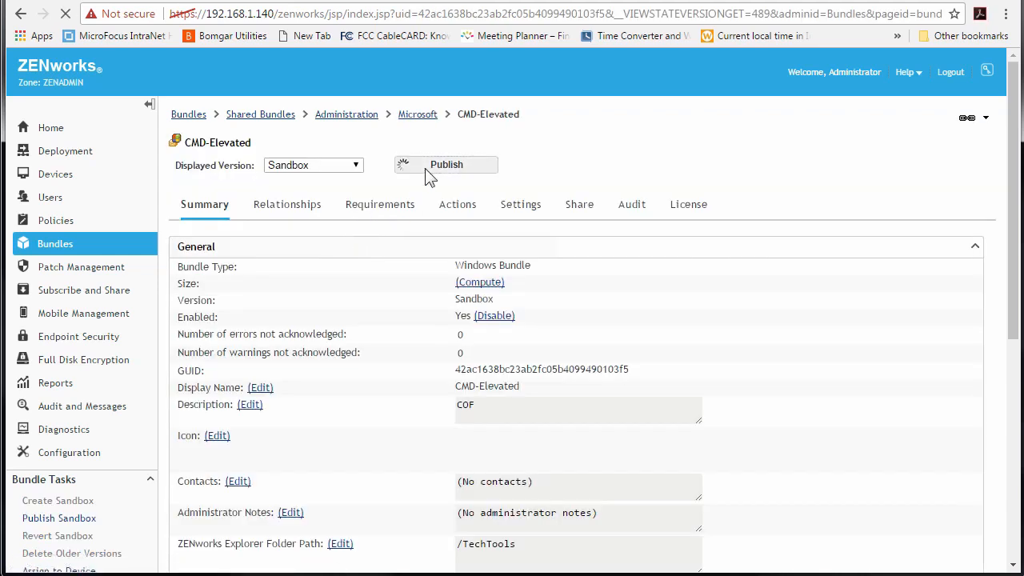
left_click(638, 456)
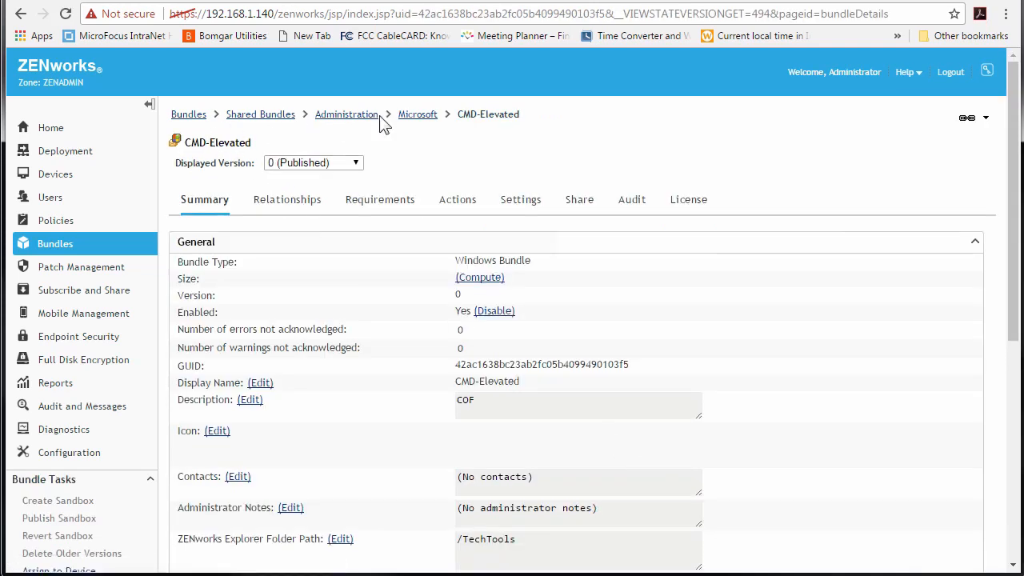
left_click(415, 116)
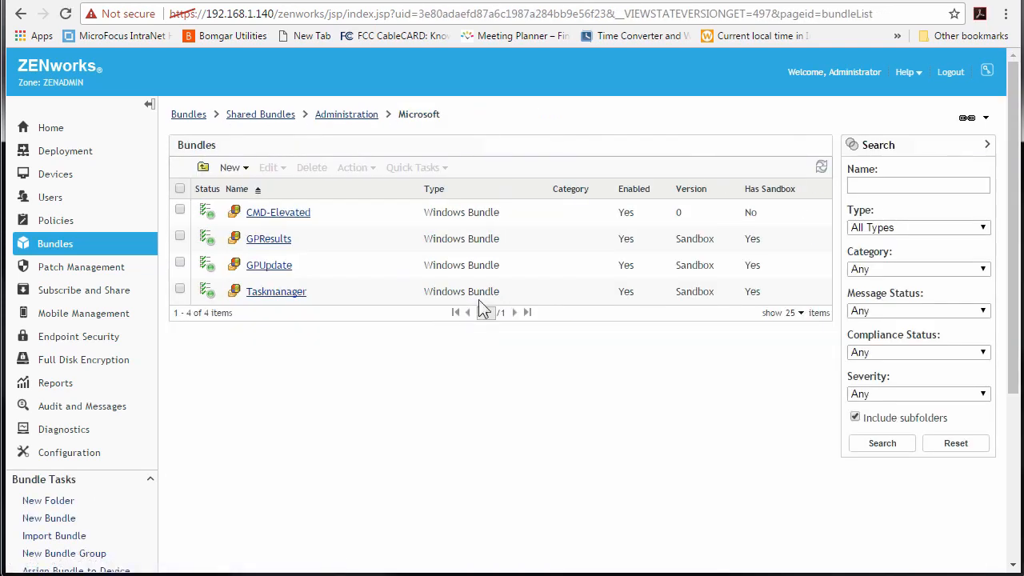